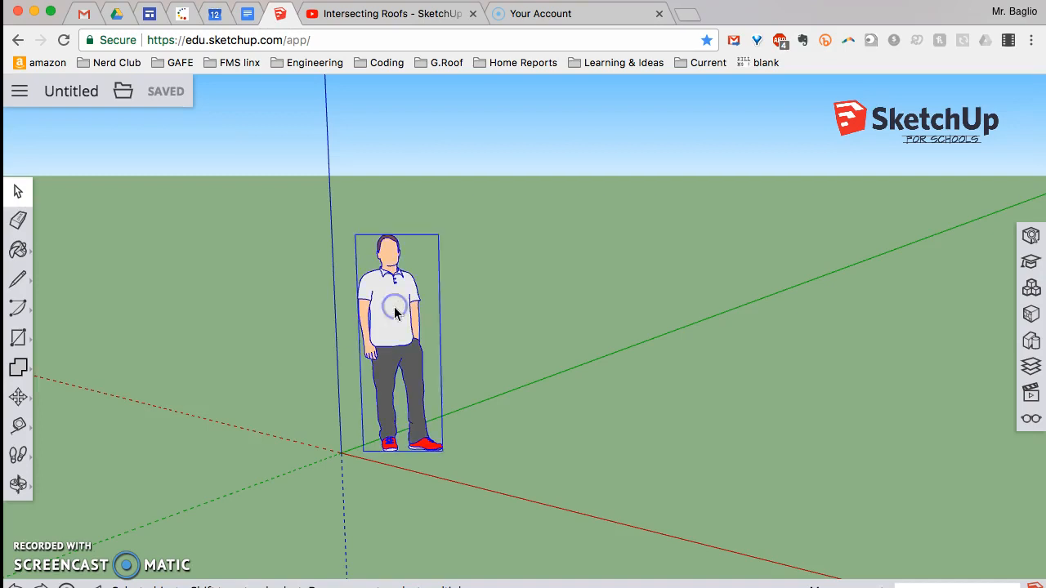
Delete the default person figure standing near the origin.
key(Delete)
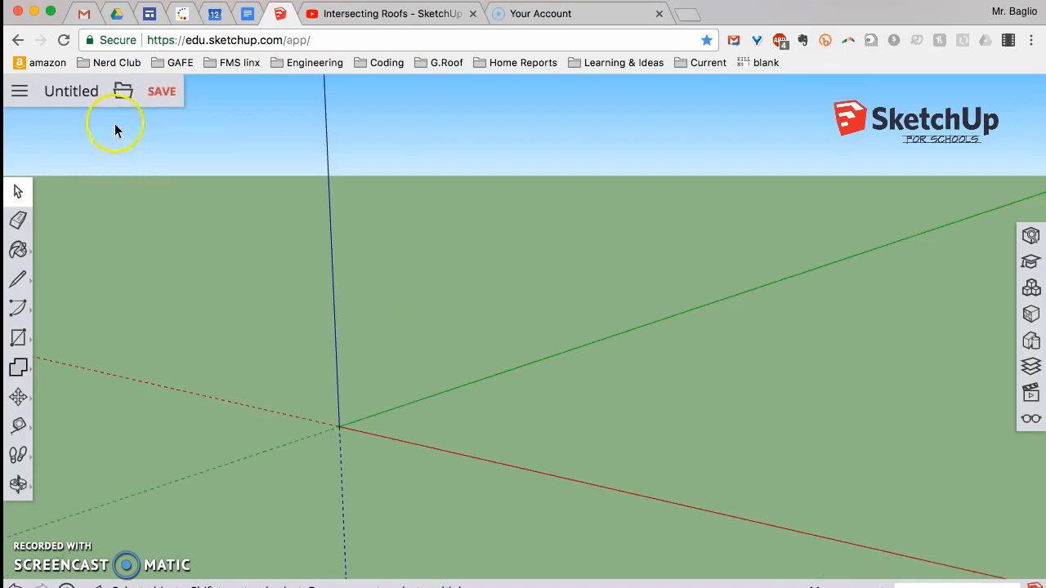
Try to save the model as House in the SketchUp Models folder.
click(159, 92)
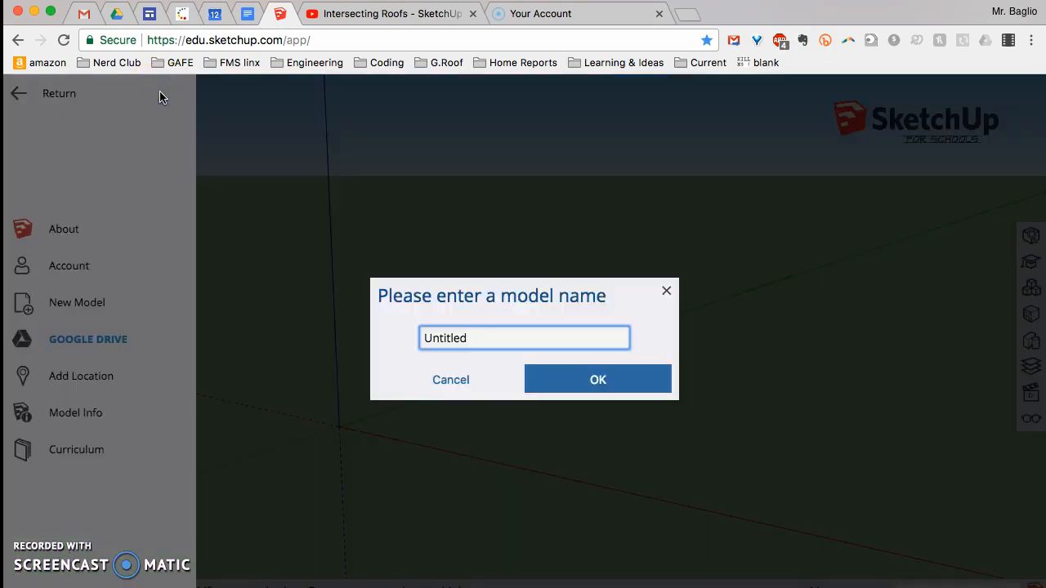
double_click(458, 342)
text(House)
click(533, 378)
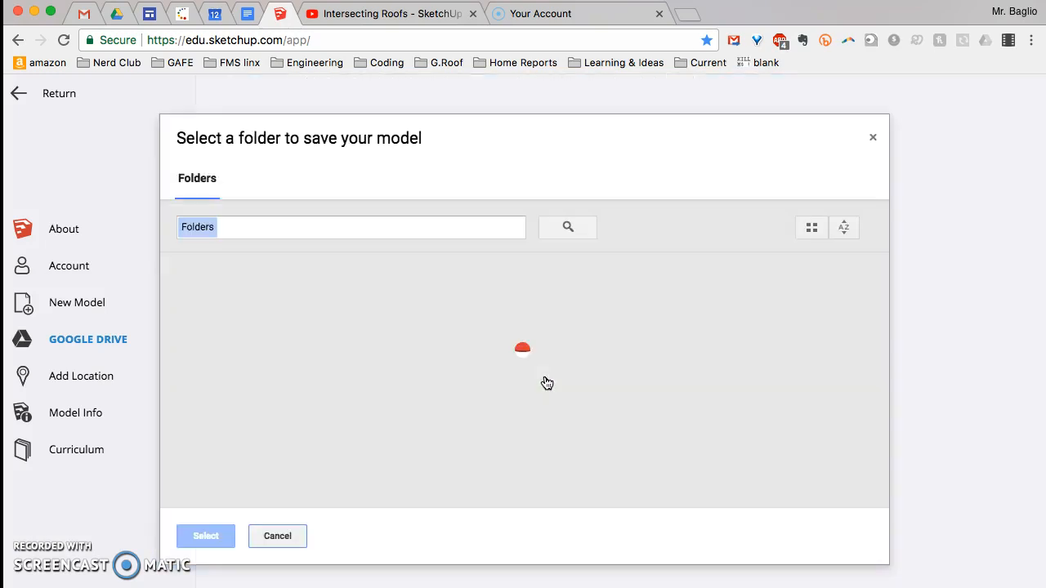
scroll(310, 405, down, 1)
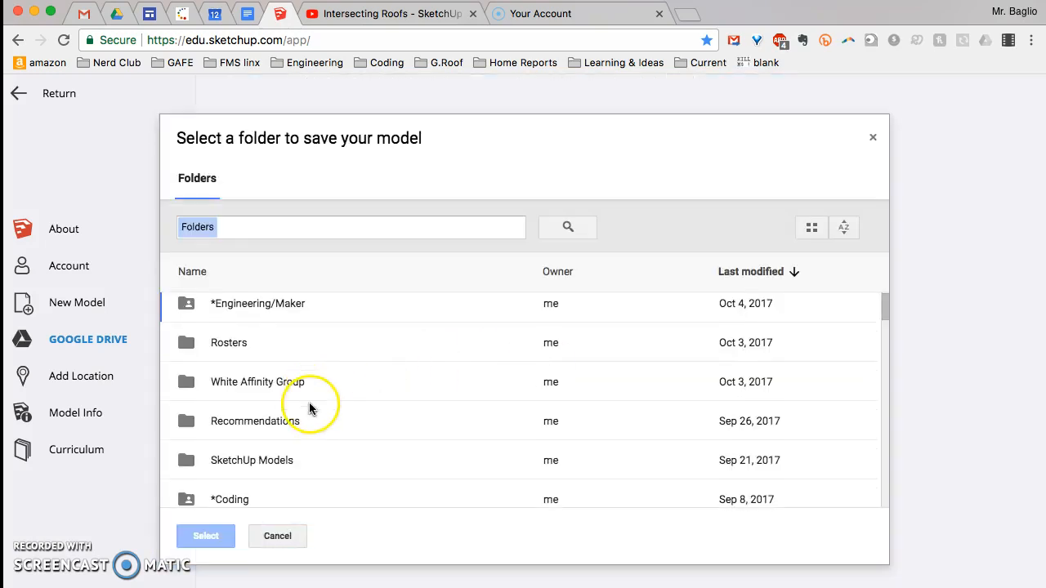
click(269, 462)
click(205, 536)
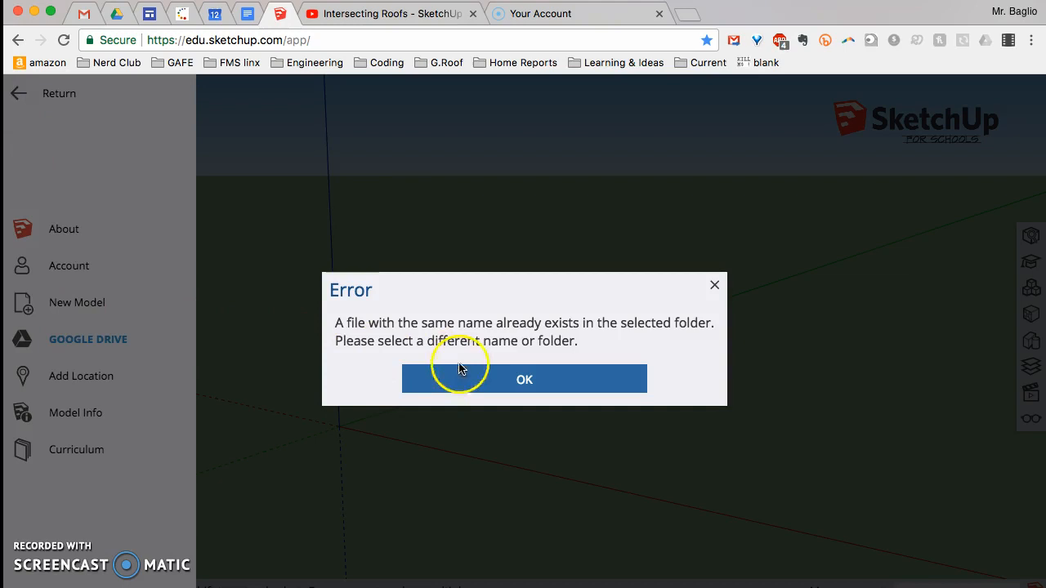
click(487, 380)
Name the model "Intersecting gables" and save it in the SketchUp Models folder.
text(G)
key(BackSpace)
text(Intersecting gables)
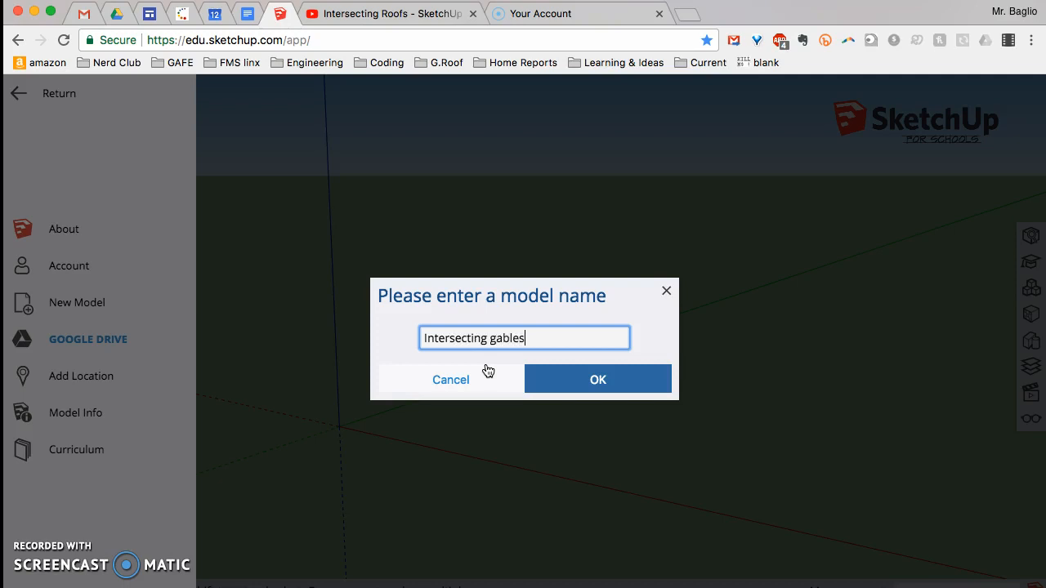
key(Return)
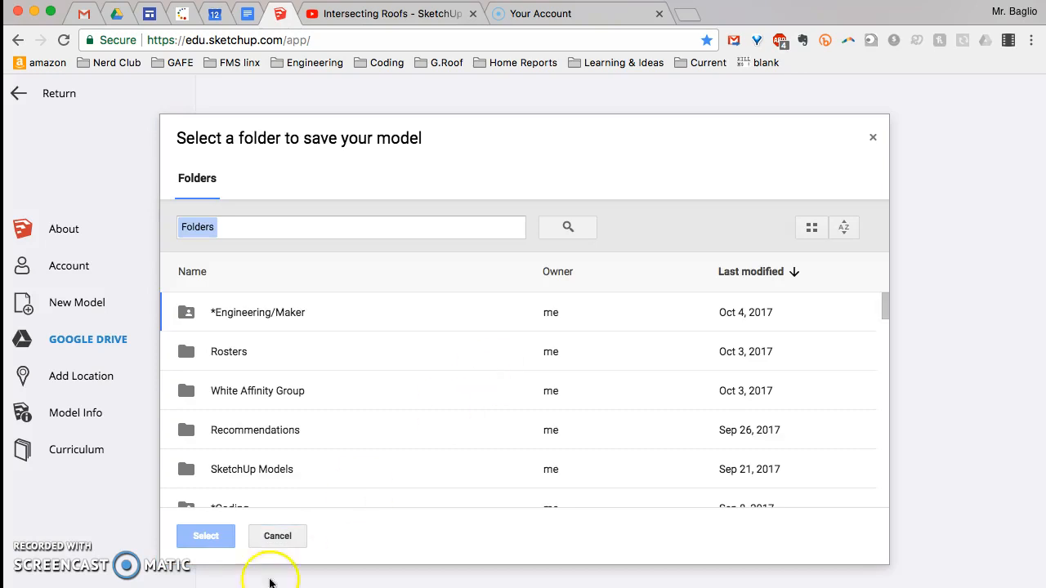
click(286, 479)
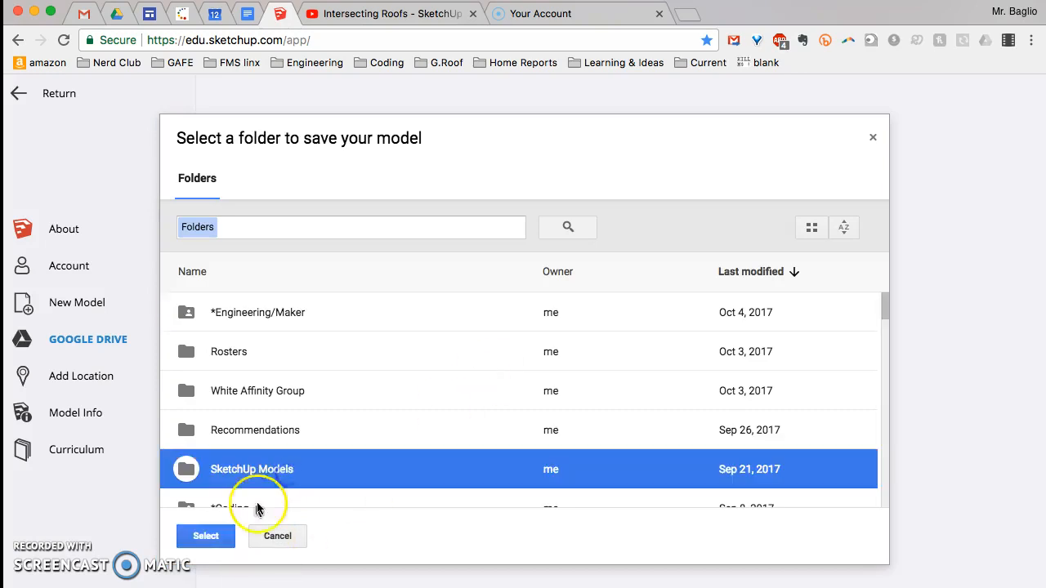
click(211, 536)
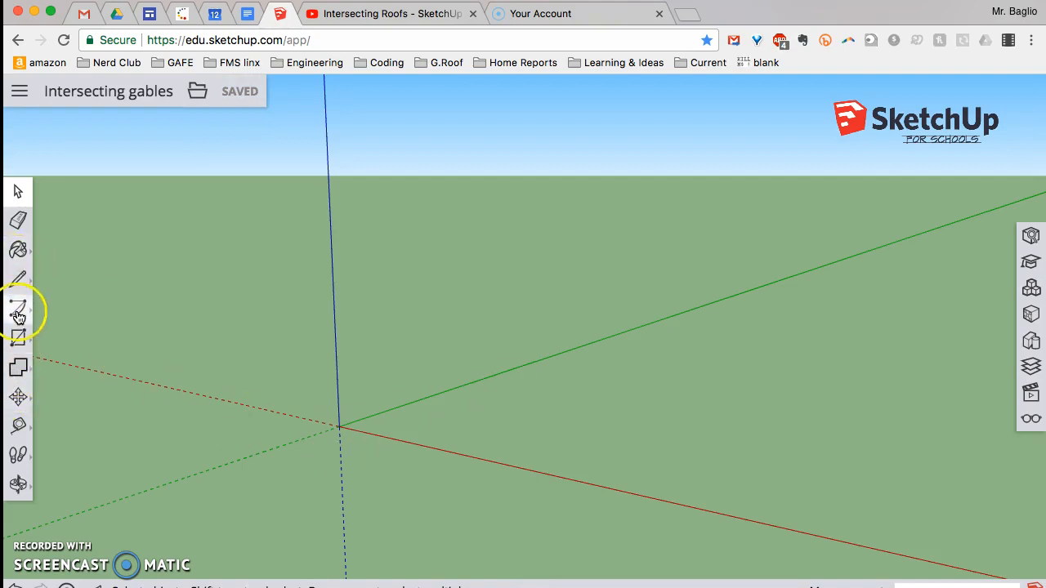
Draw a rectangle on the ground from the origin, extending along the positive red and green axes.
click(19, 342)
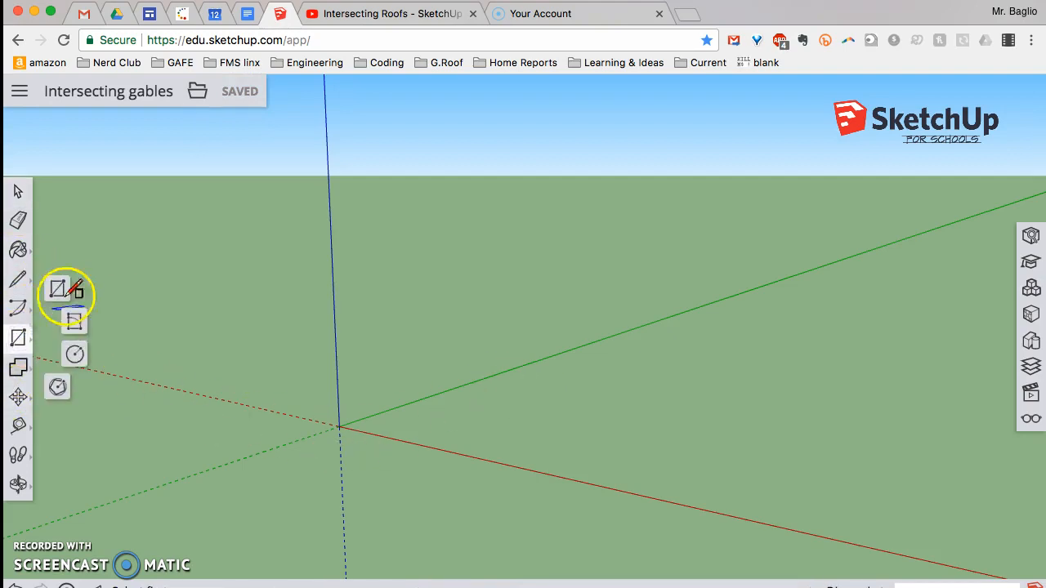
click(57, 288)
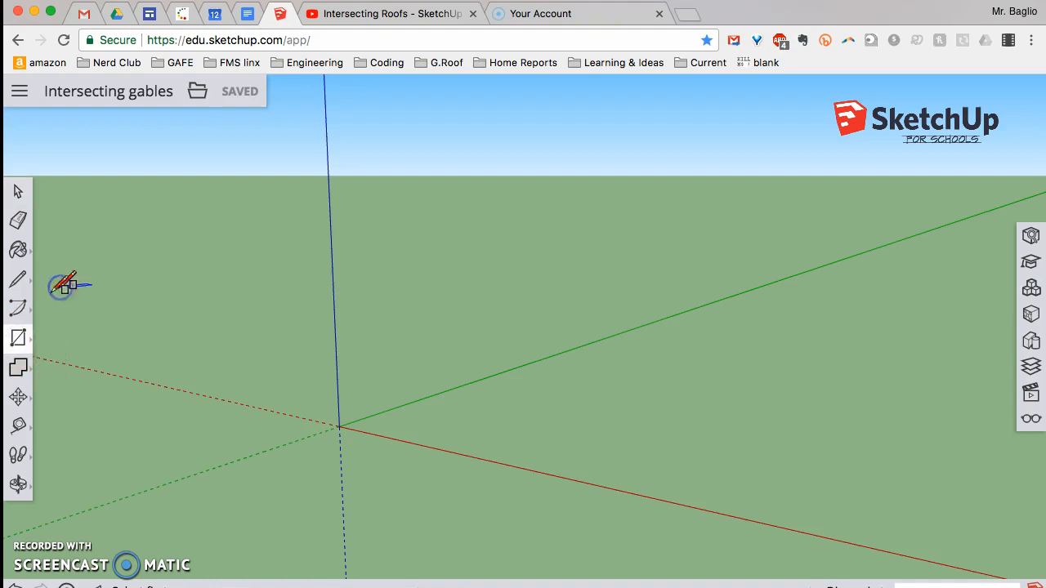
click(339, 426)
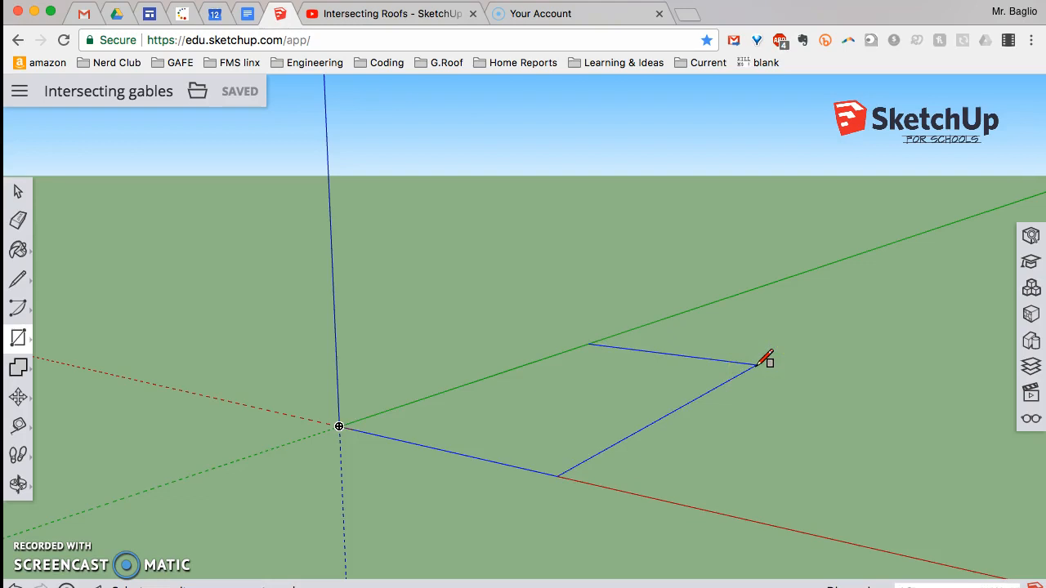
key(Return)
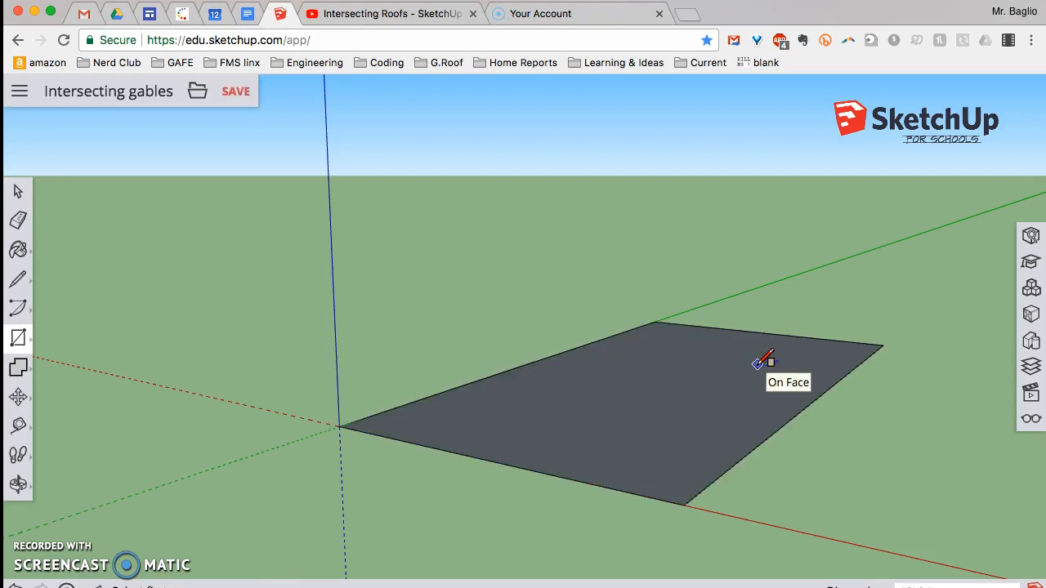
Push/Pull the rectangle upward into a tall rectangular box.
click(31, 373)
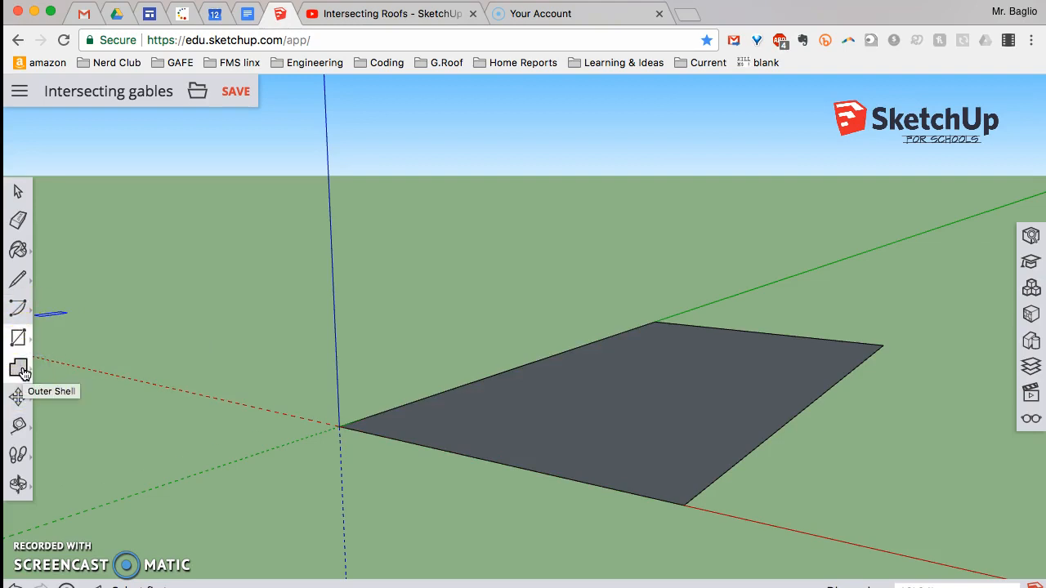
click(24, 373)
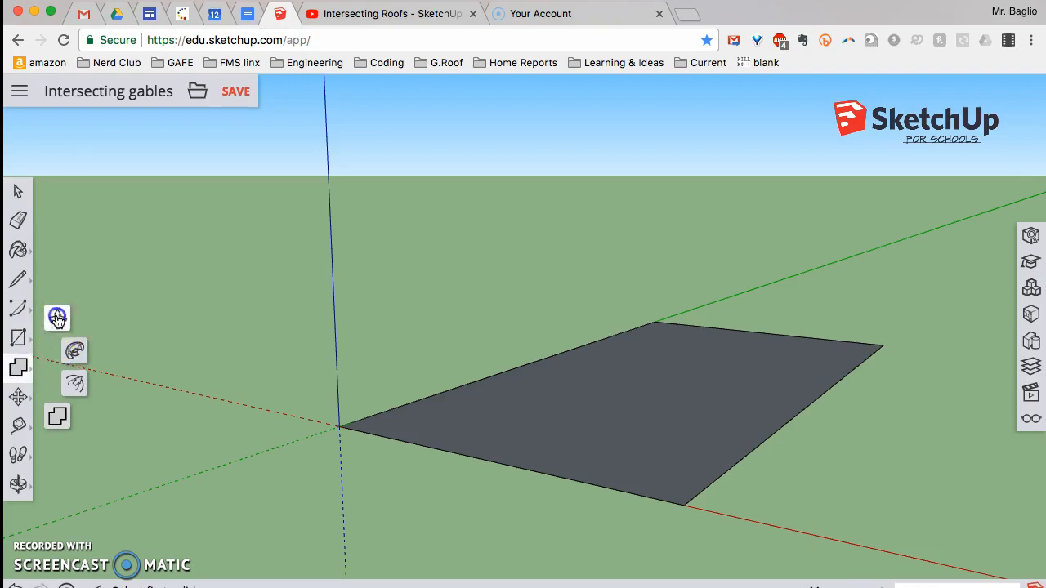
click(55, 317)
click(643, 404)
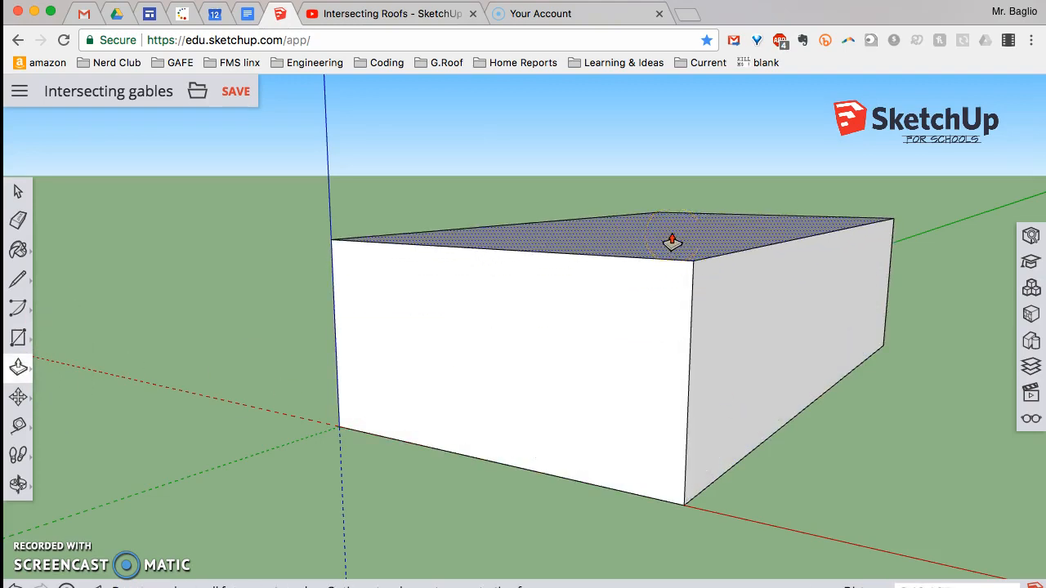
double_click(672, 242)
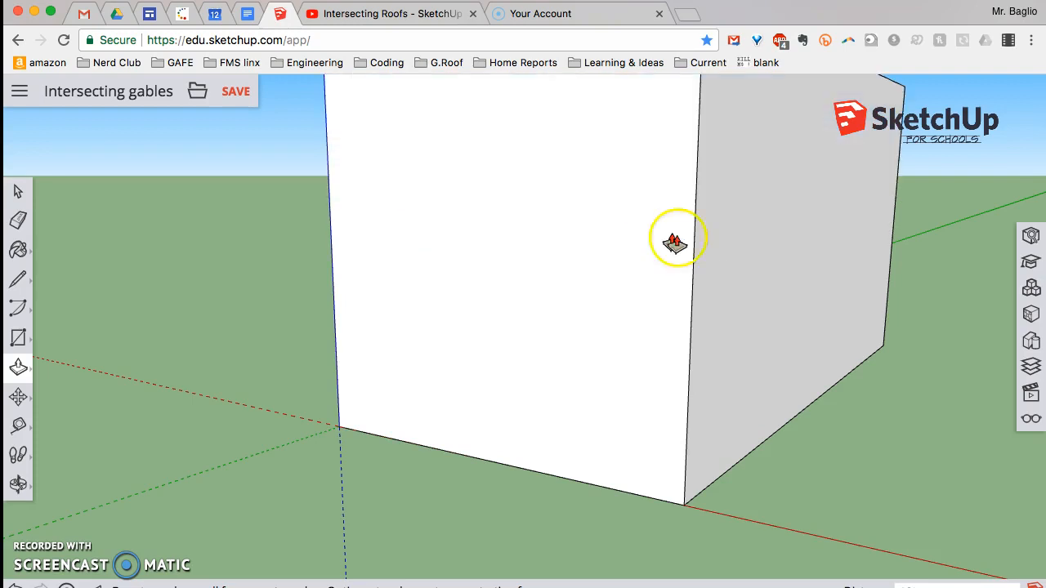
Draw a centre line along the length of the box's top face, between the midpoints of its two short edges.
scroll(674, 243, up, 1)
scroll(680, 244, down, 7)
middle_drag(556, 264, 443, 262)
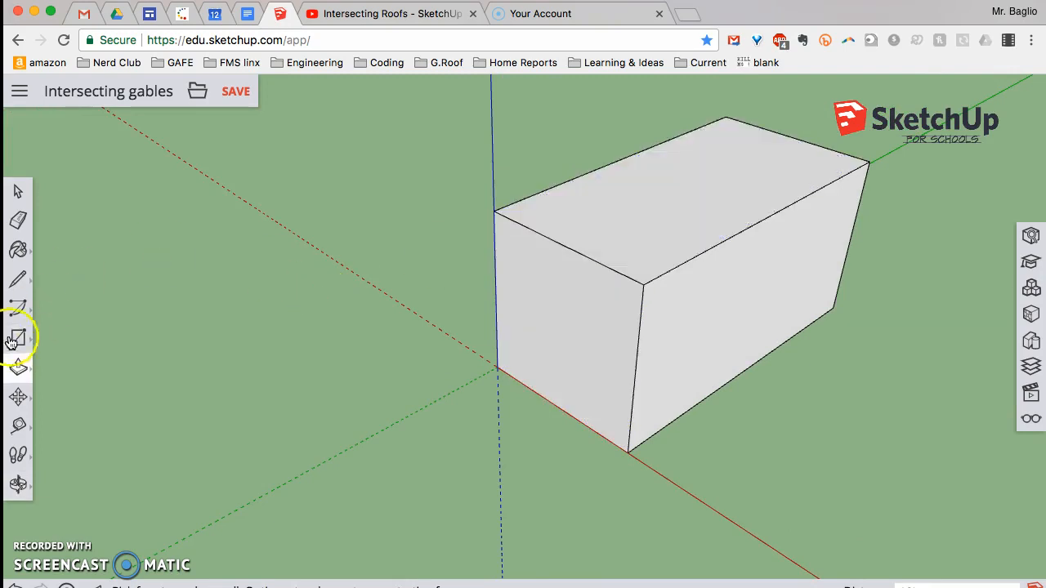
click(21, 280)
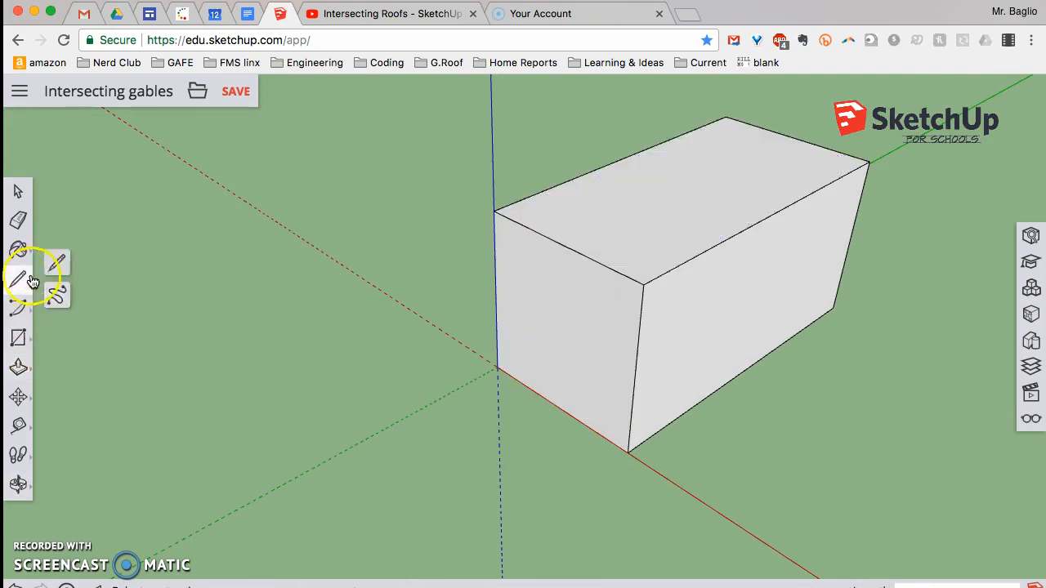
click(57, 264)
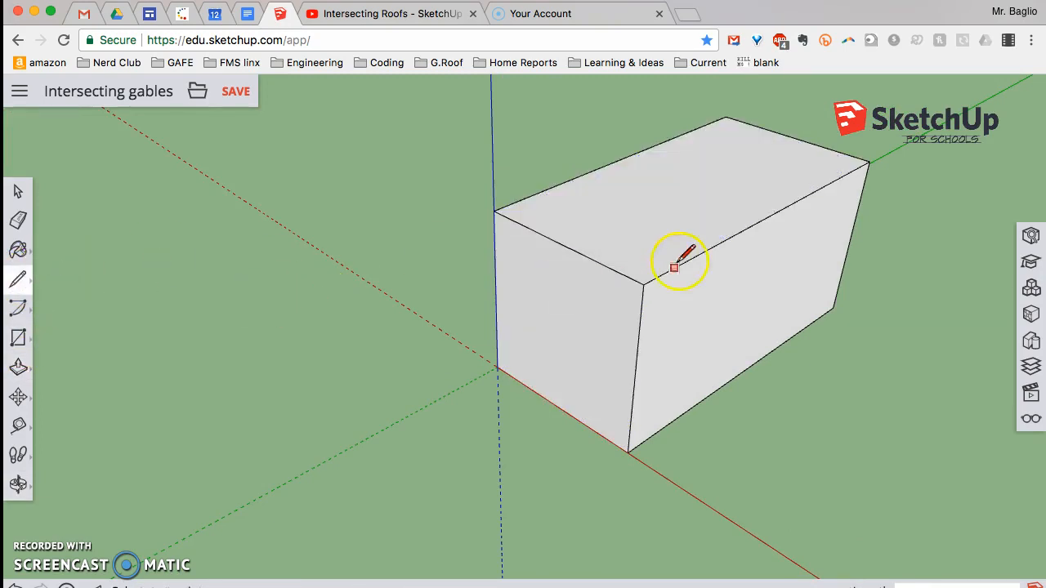
click(563, 245)
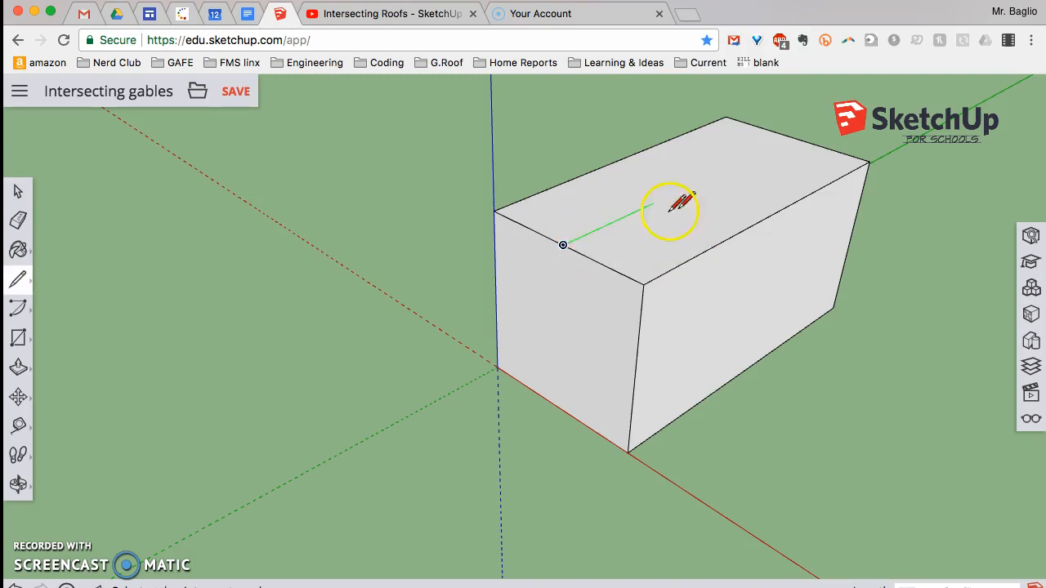
click(793, 138)
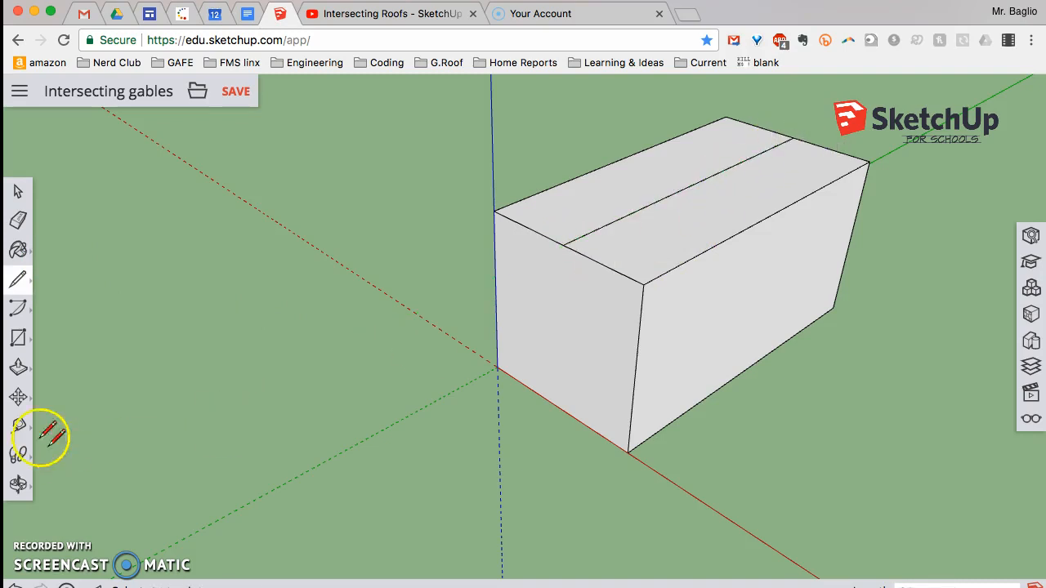
Move the top face's centre line up along the blue axis to form a gable roof.
click(20, 367)
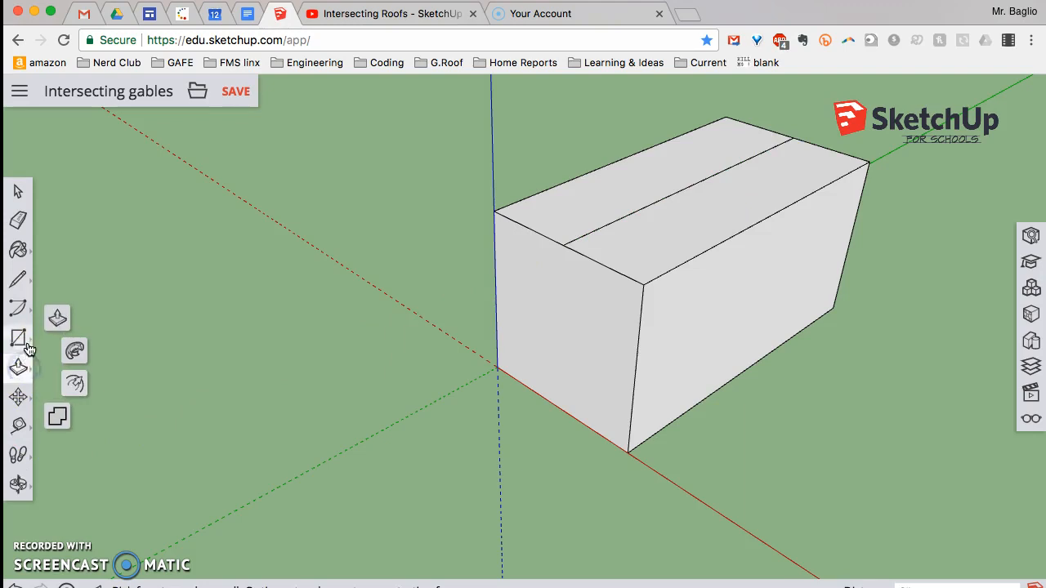
click(18, 397)
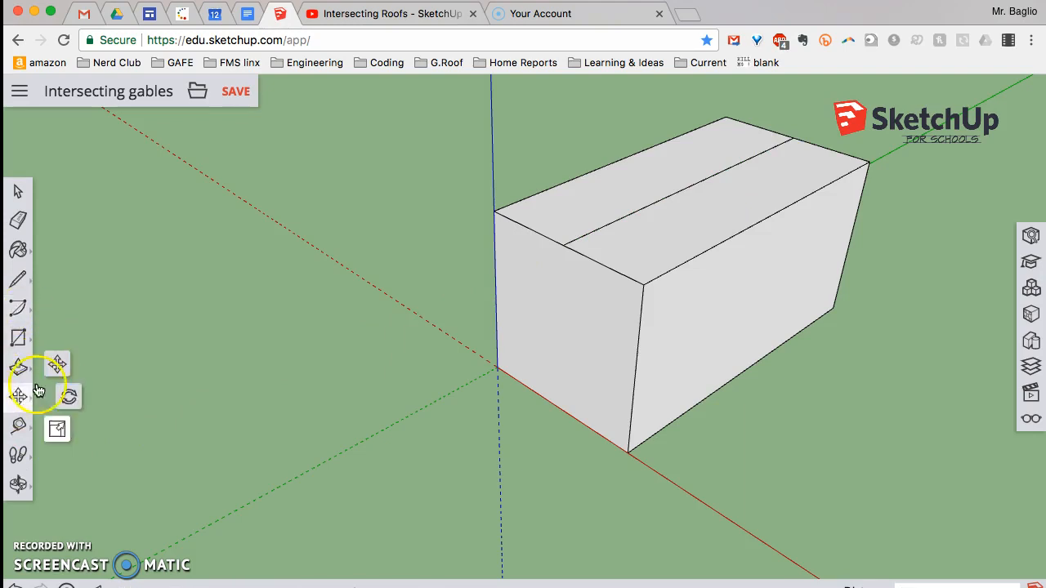
click(57, 368)
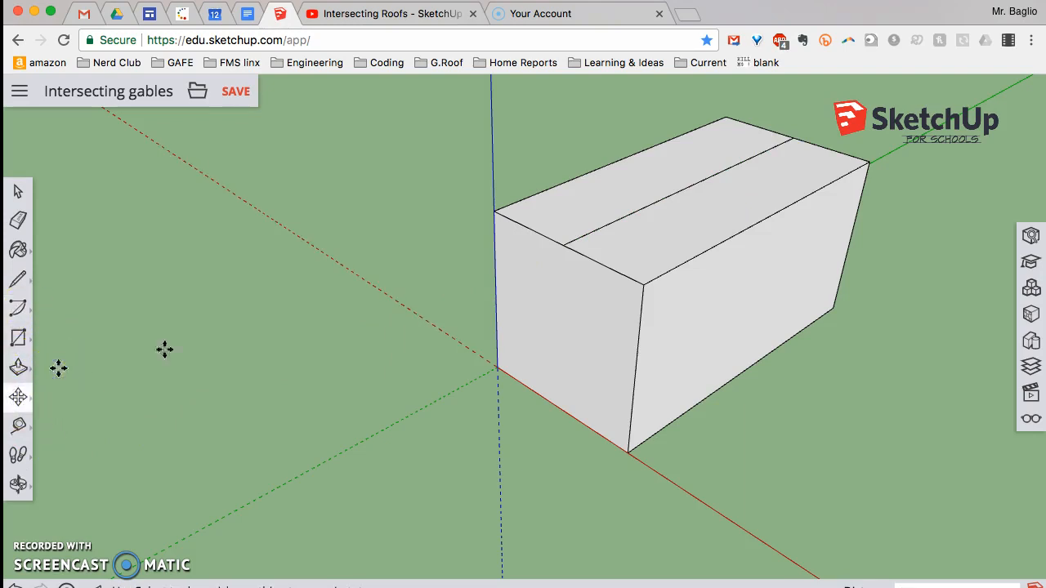
click(690, 186)
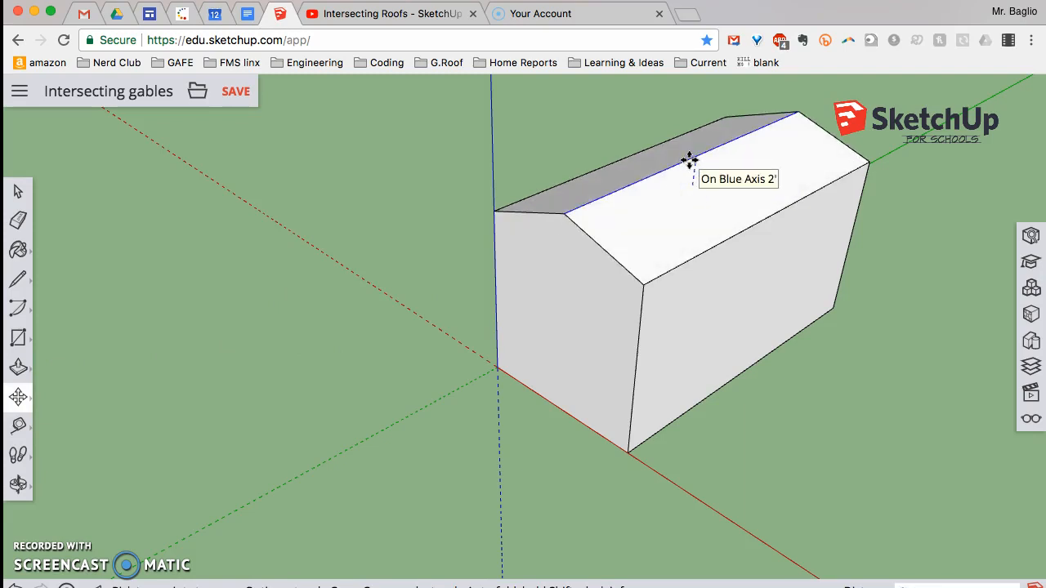
click(693, 145)
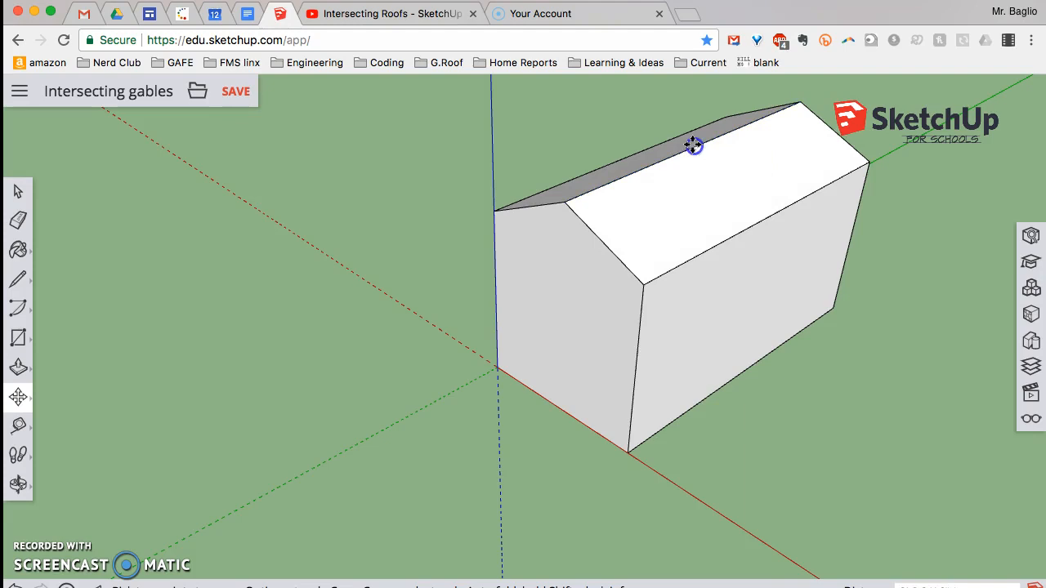
click(578, 296)
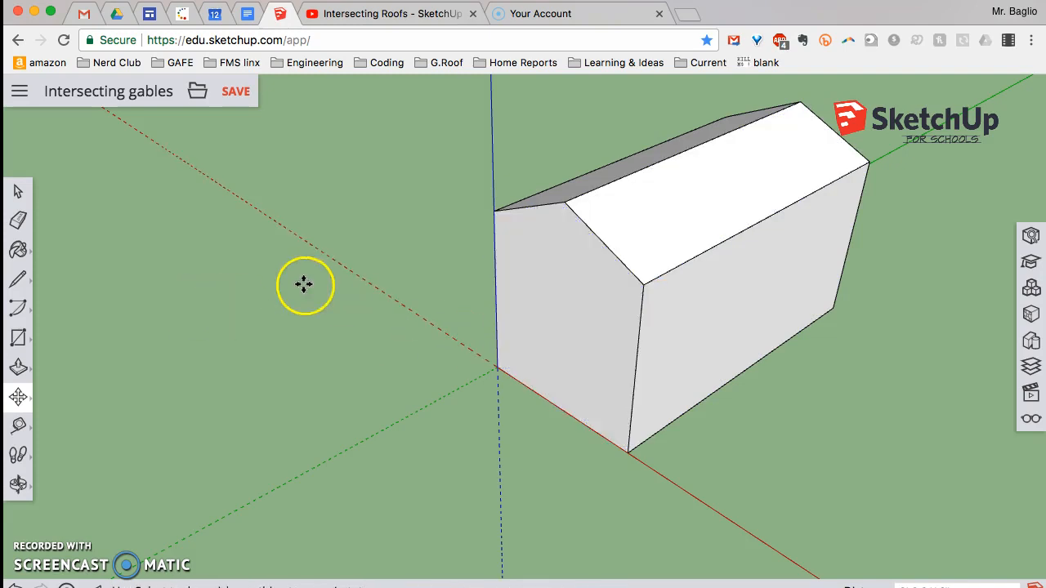
Select all connected faces and edges of the gabled house and make them a group.
key(space)
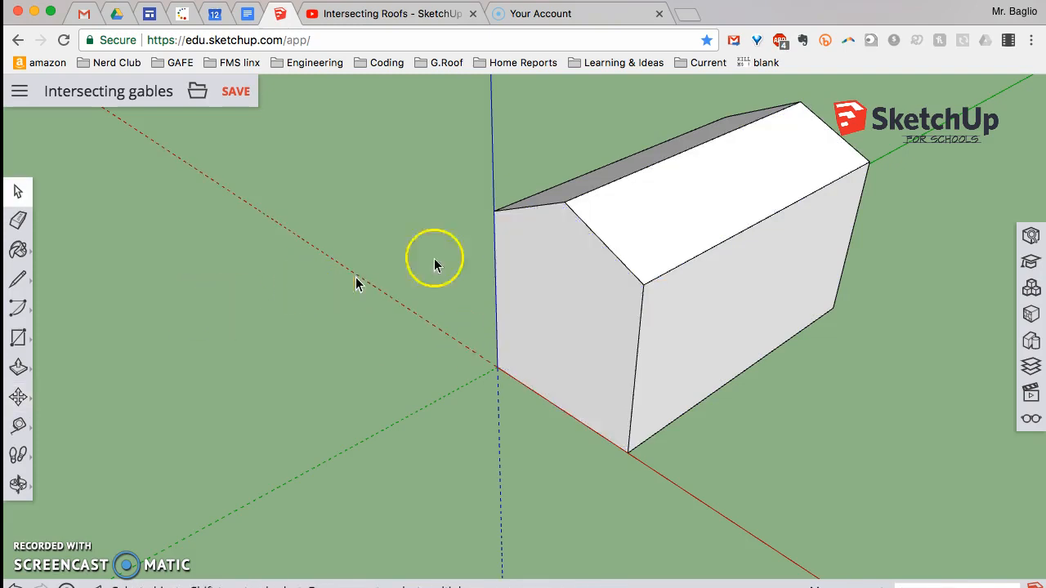
triple_click(694, 217)
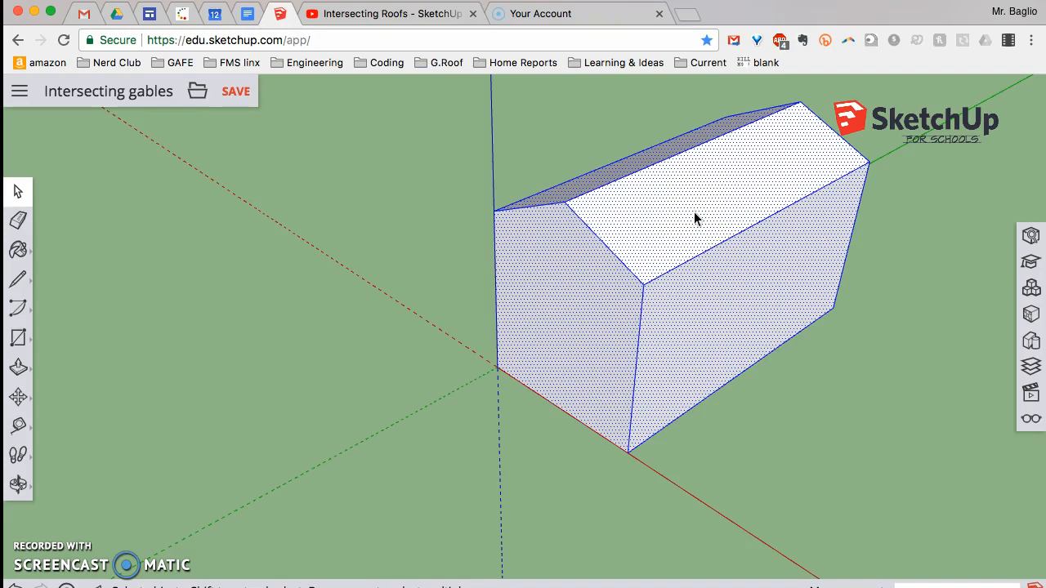
right_click(694, 213)
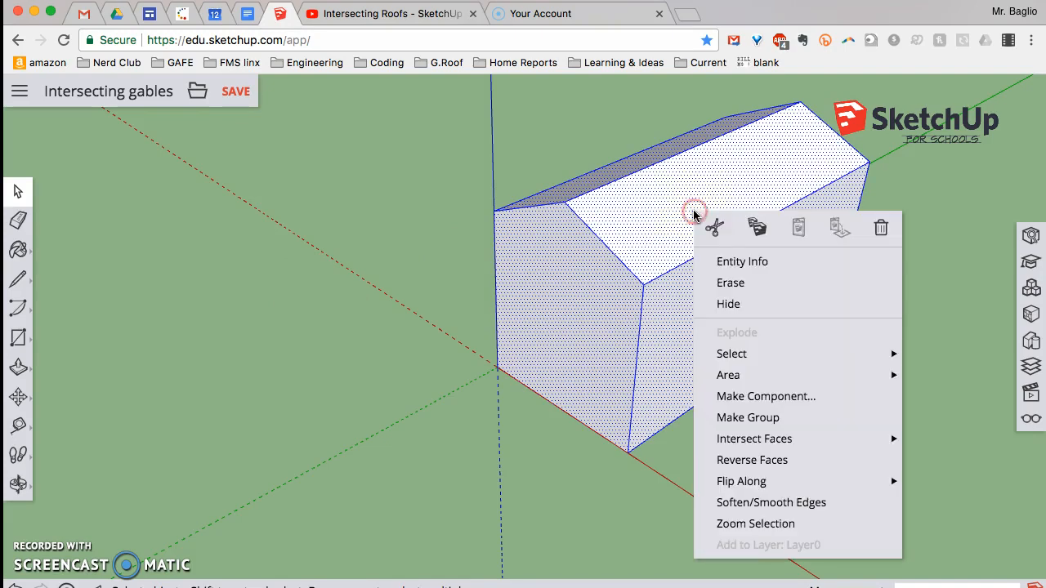
click(763, 416)
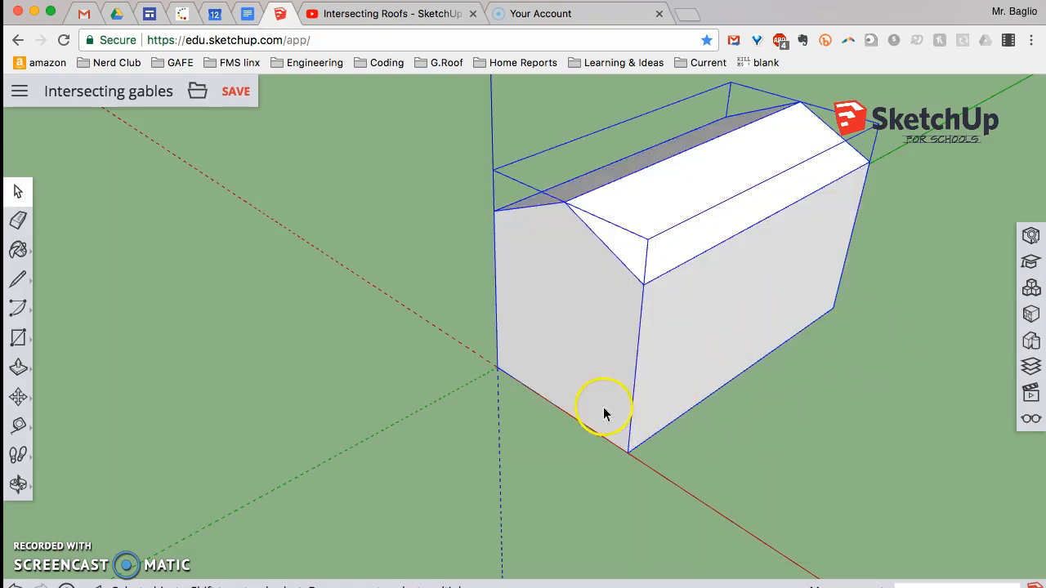
scroll(745, 426, up, 3)
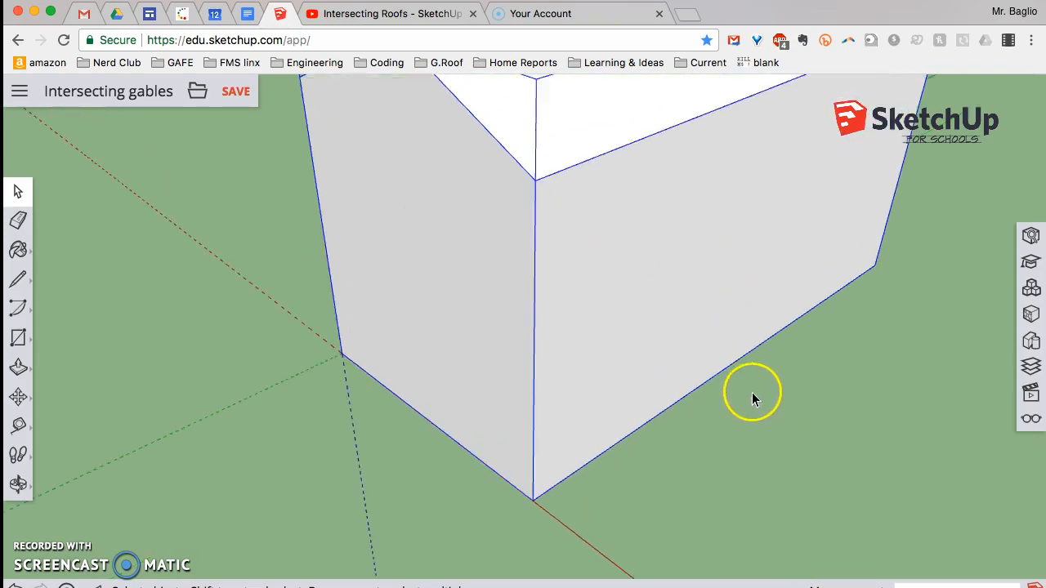
scroll(755, 397, down, 5)
middle_drag(881, 378, 910, 345)
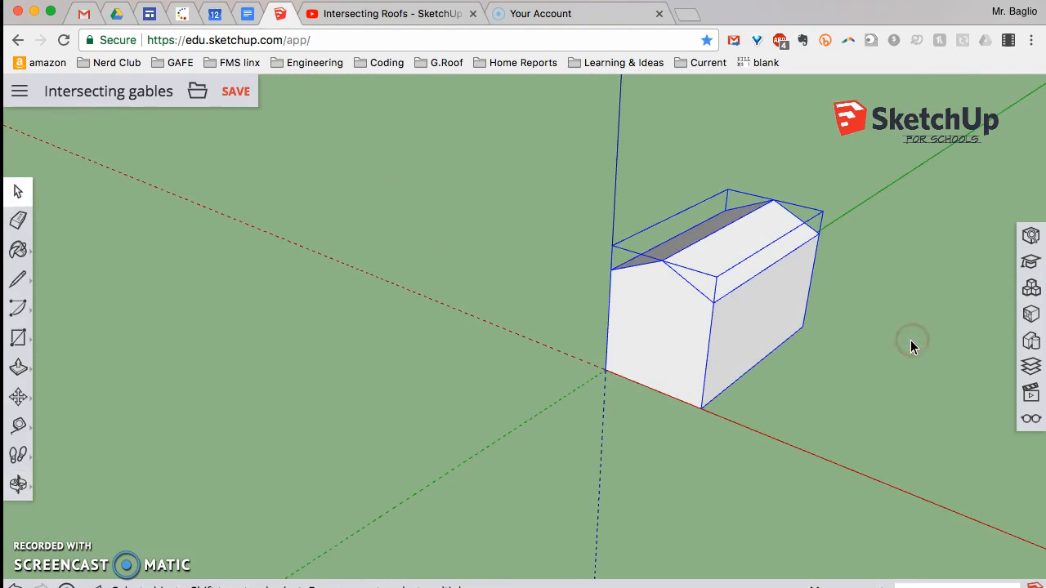
shift+middle_drag(806, 327, 630, 322)
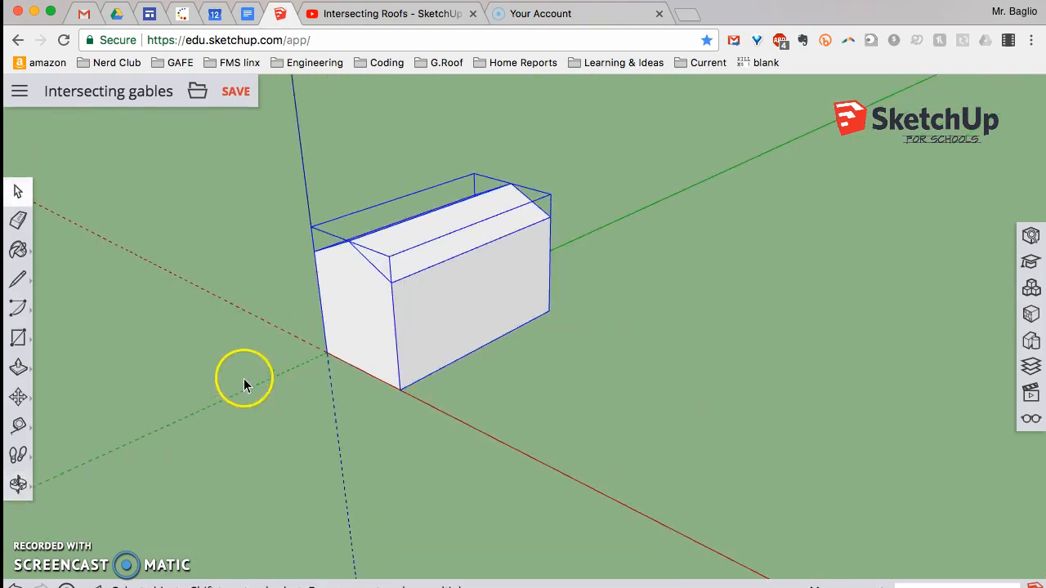
Draw a separate ground rectangle beside the gabled house, starting on the red axis and running lengthwise along it.
click(20, 342)
click(56, 288)
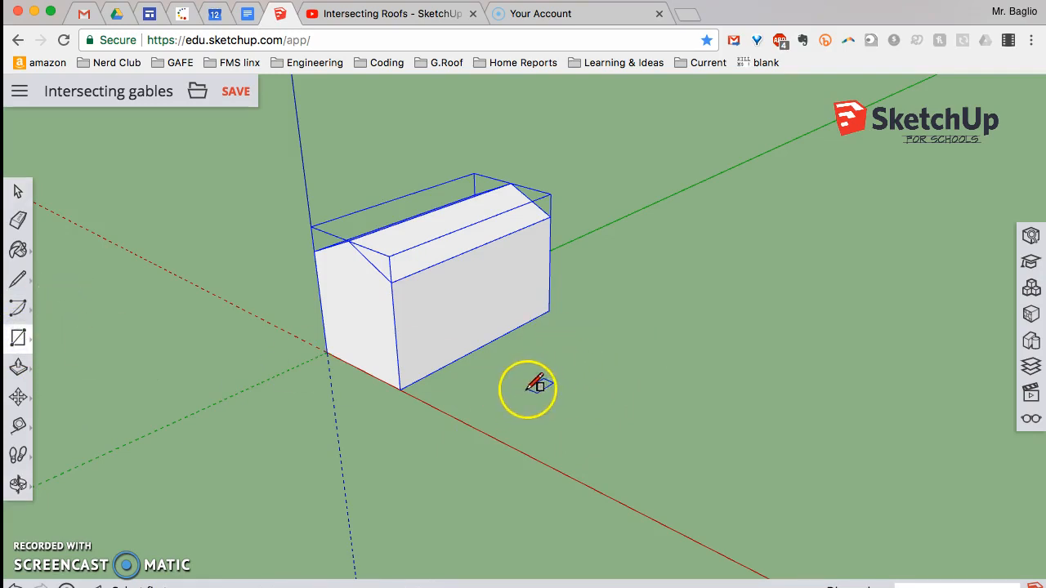
click(458, 418)
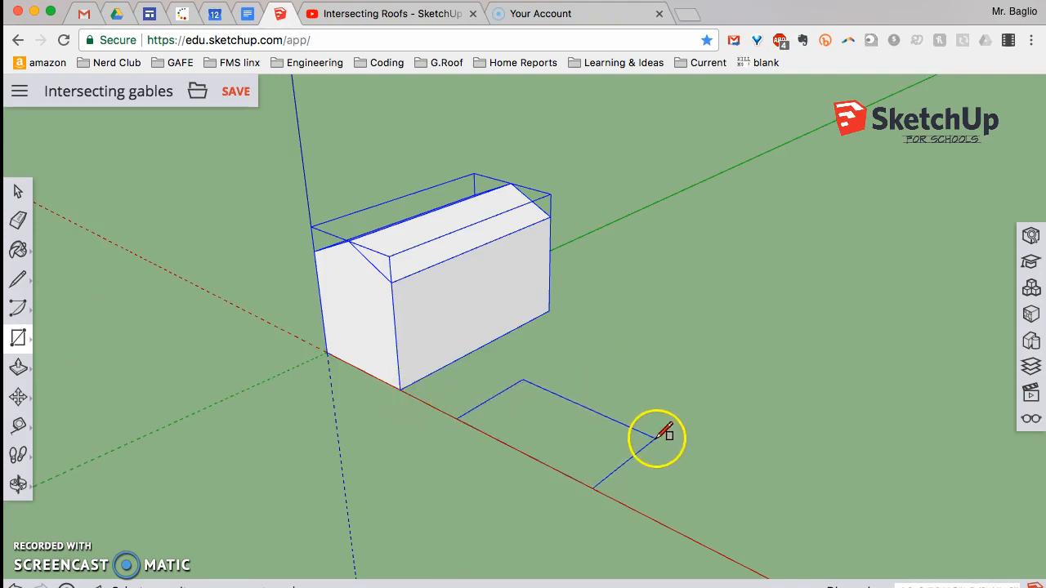
click(654, 438)
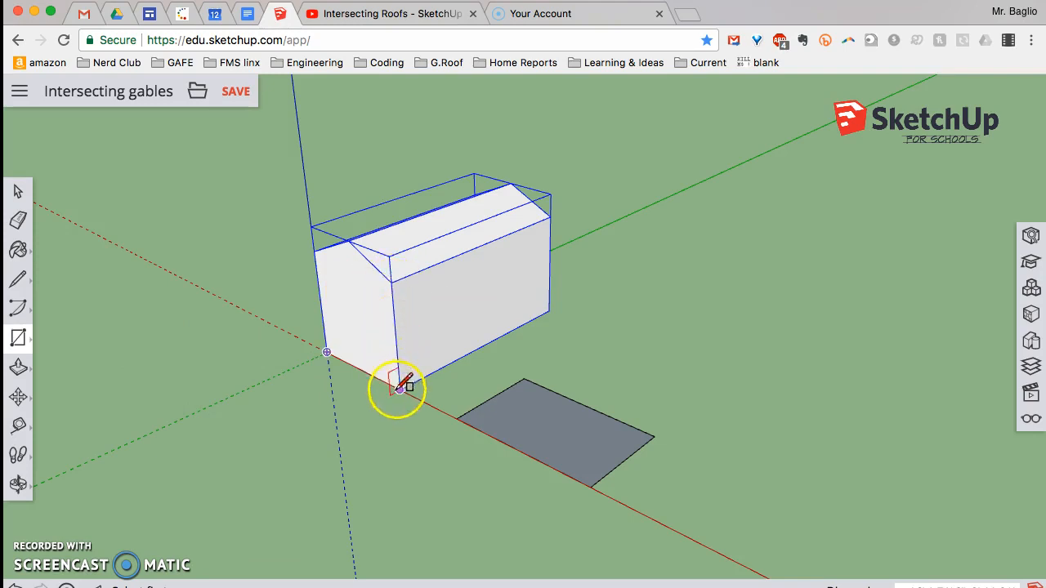
Push/Pull the new ground rectangle upward into a second tall box beside the gabled house.
click(18, 366)
click(59, 317)
click(581, 434)
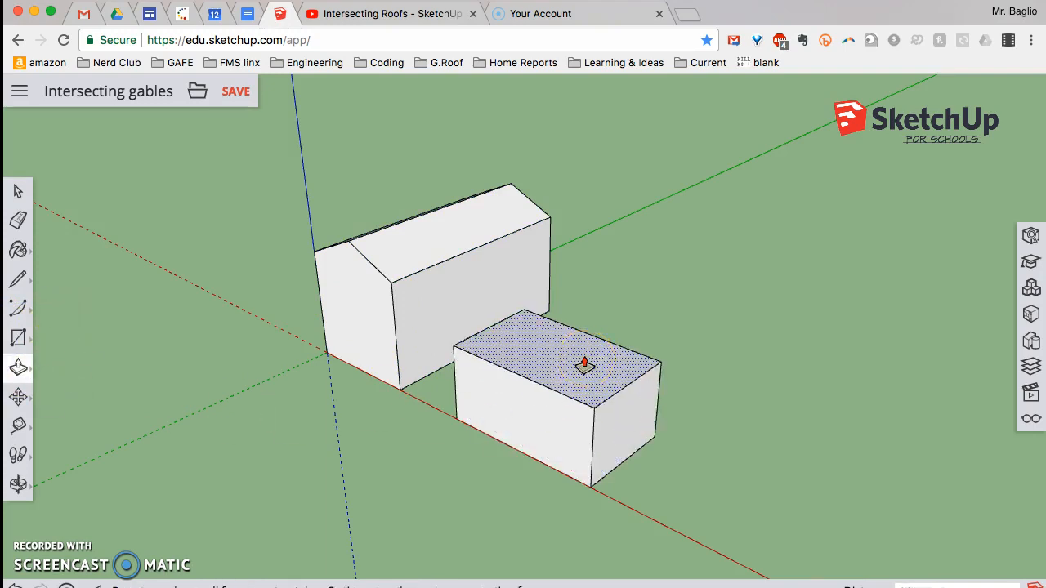
key(Return)
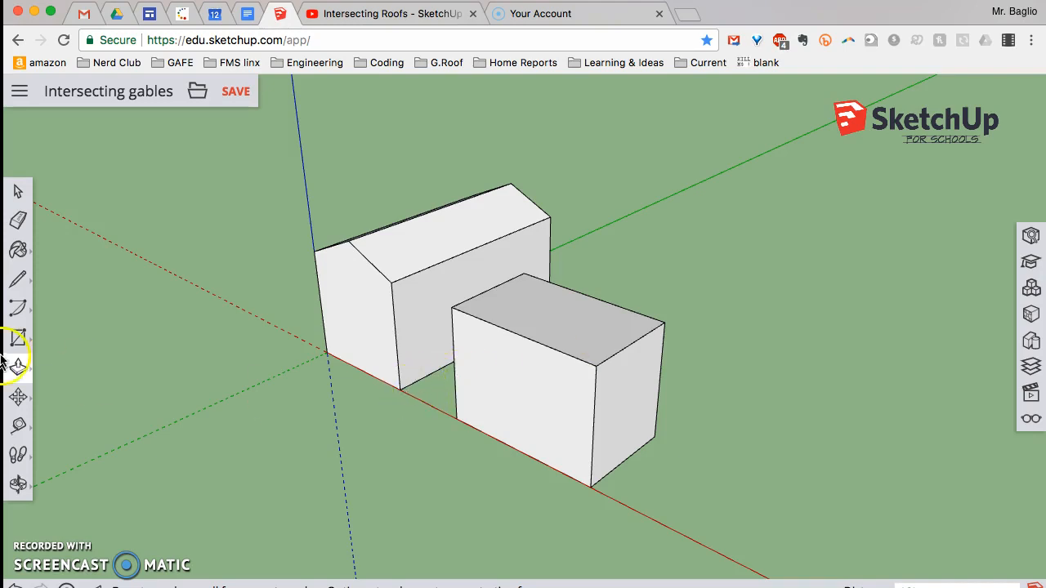
Draw a line along the second box's top face between the midpoints of its two short edges.
click(18, 279)
click(58, 266)
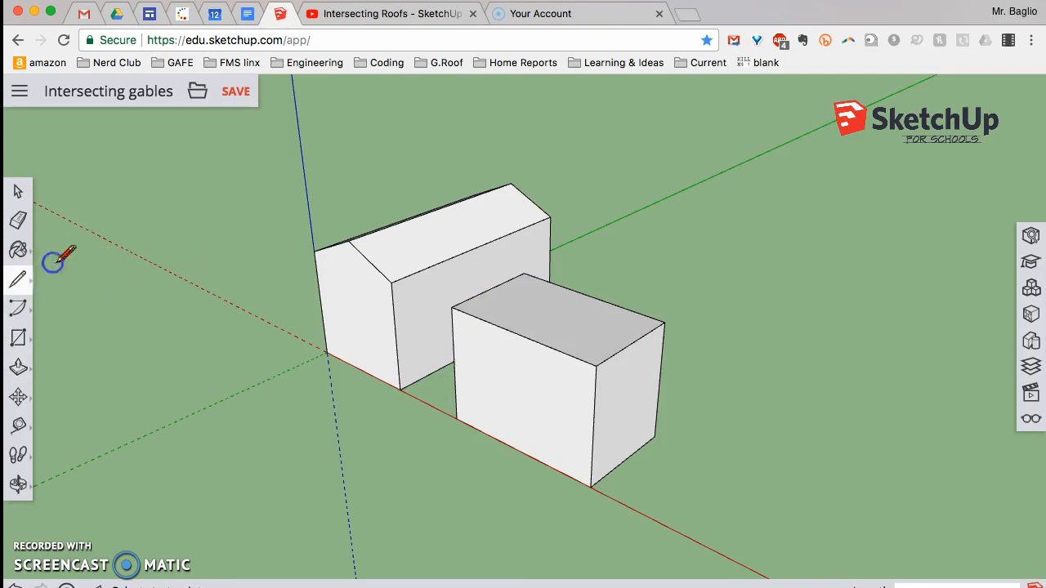
click(489, 289)
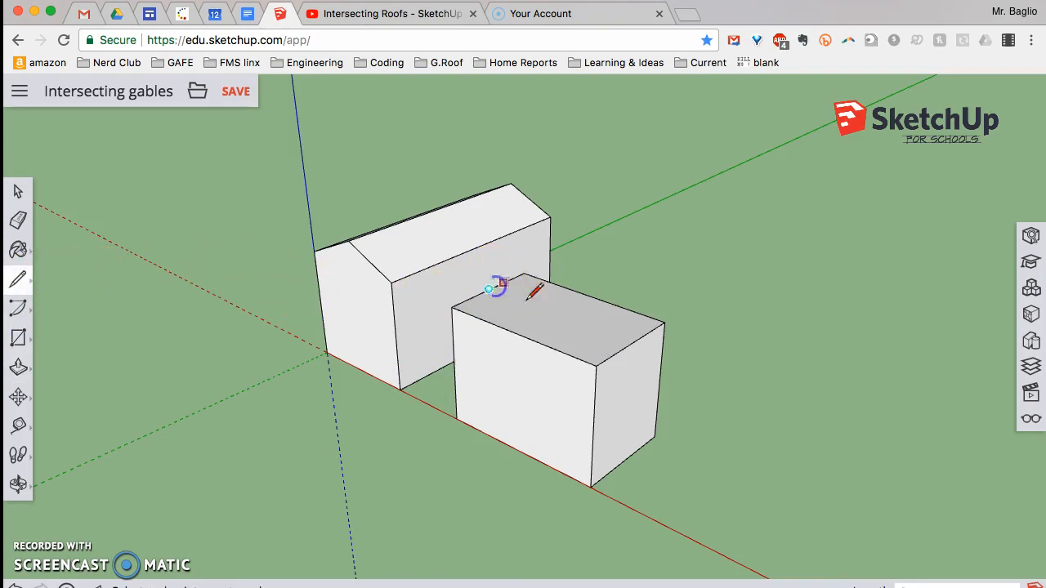
click(631, 341)
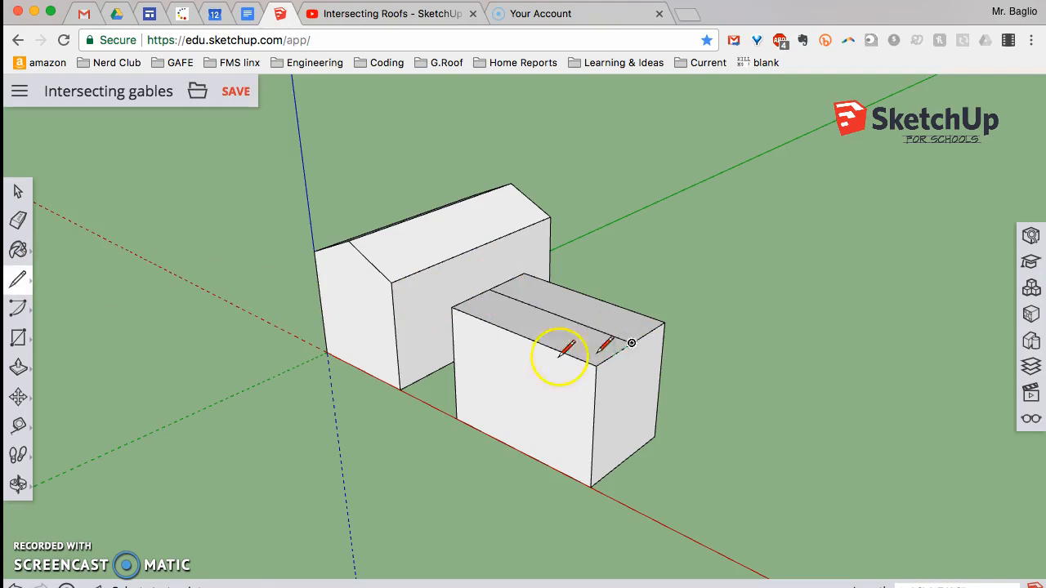
Move the second box's centre line straight up to form its gable roof.
click(18, 398)
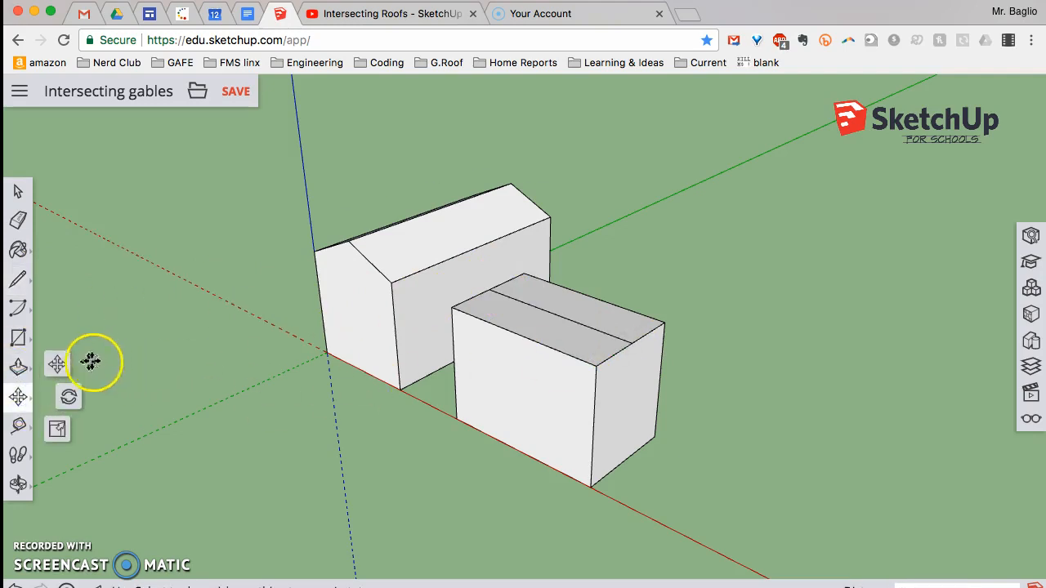
click(61, 367)
click(555, 314)
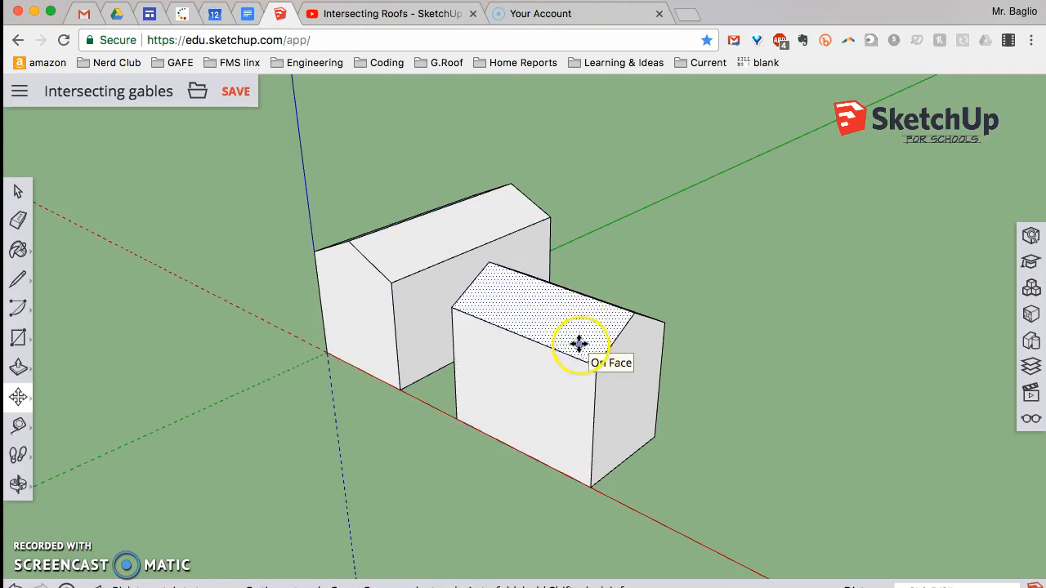
Select all connected faces and edges of the second gabled house and make them a group.
click(21, 193)
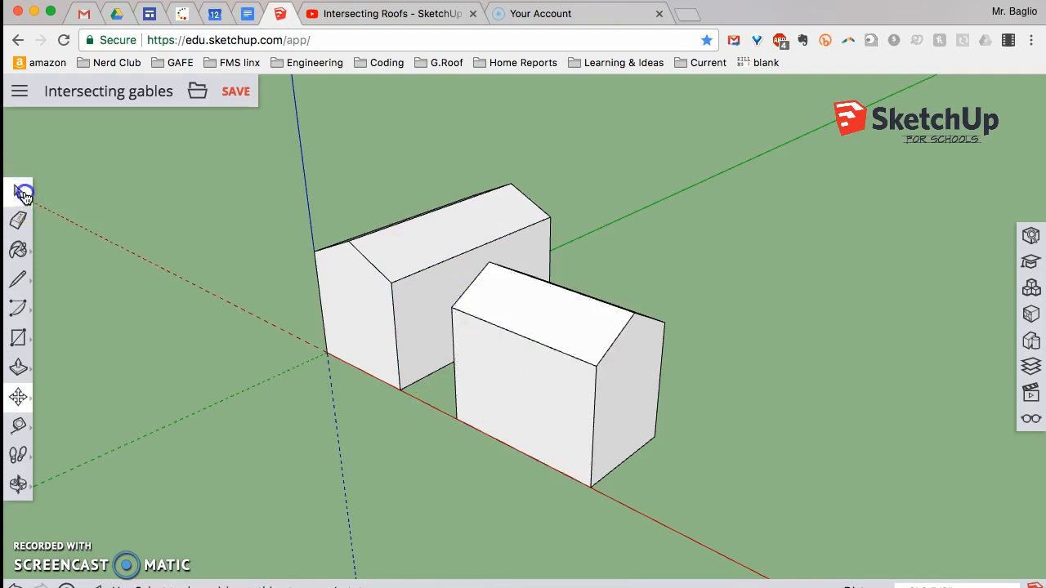
triple_click(552, 325)
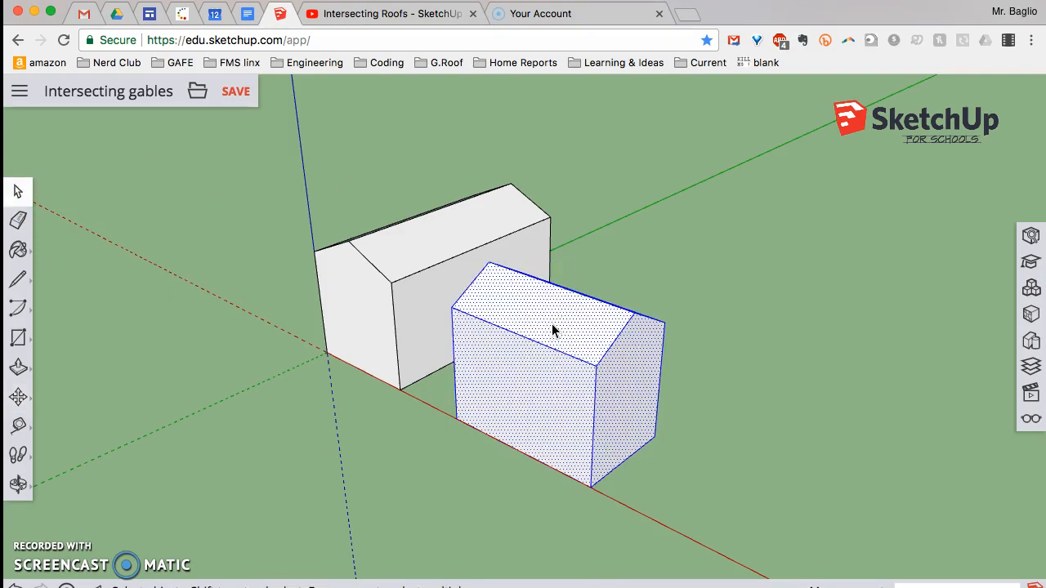
right_click(553, 331)
click(609, 462)
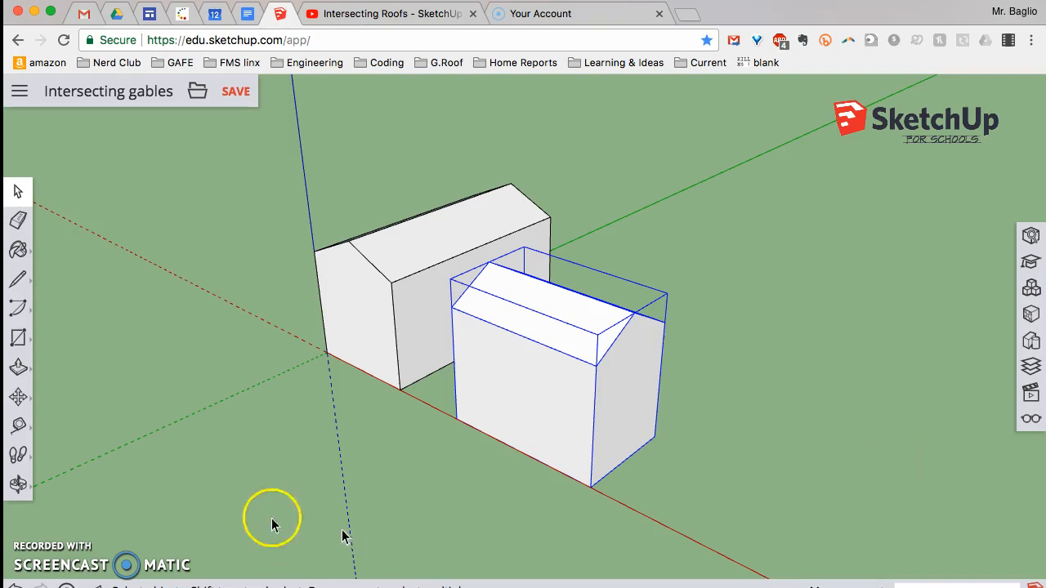
click(17, 485)
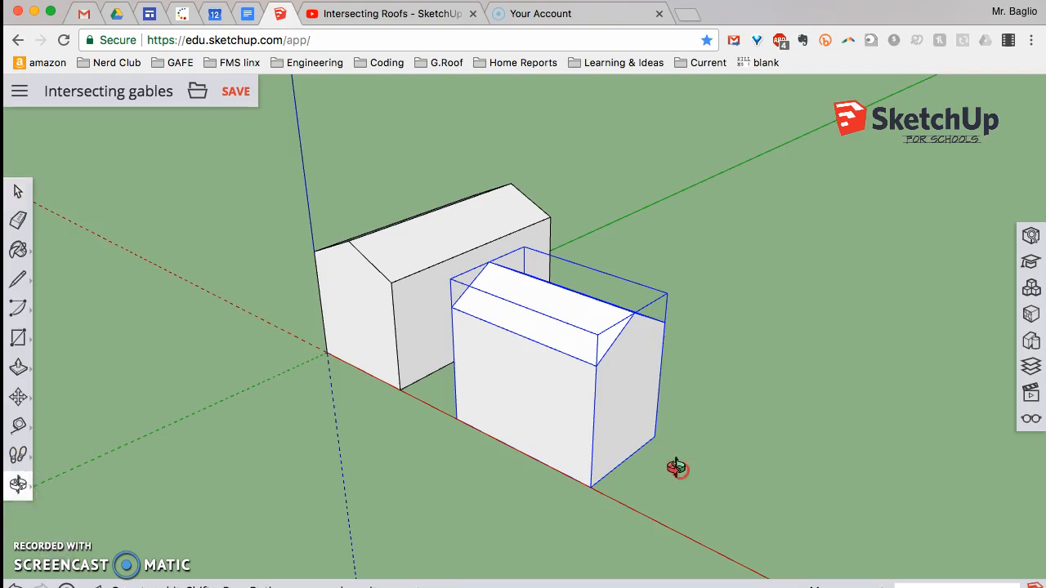
middle_drag(678, 467, 656, 72)
middle_click(687, 63)
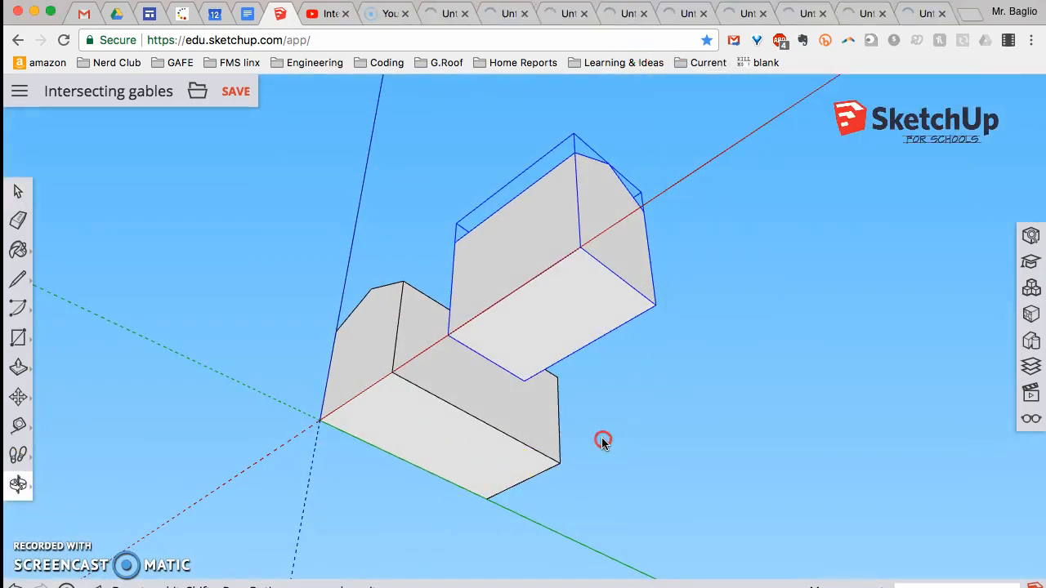
drag(602, 440, 566, 369)
click(278, 22)
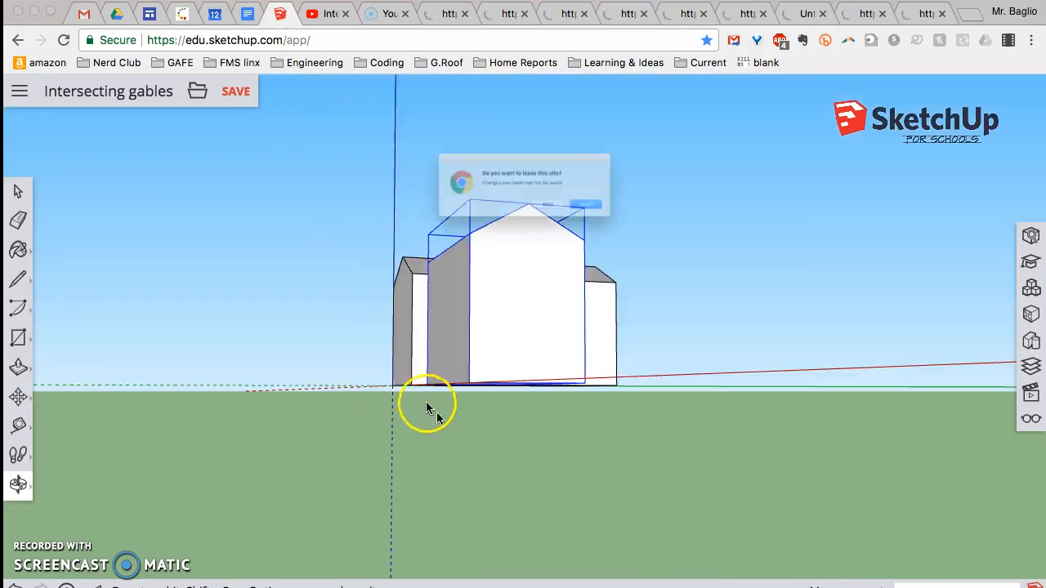
click(595, 228)
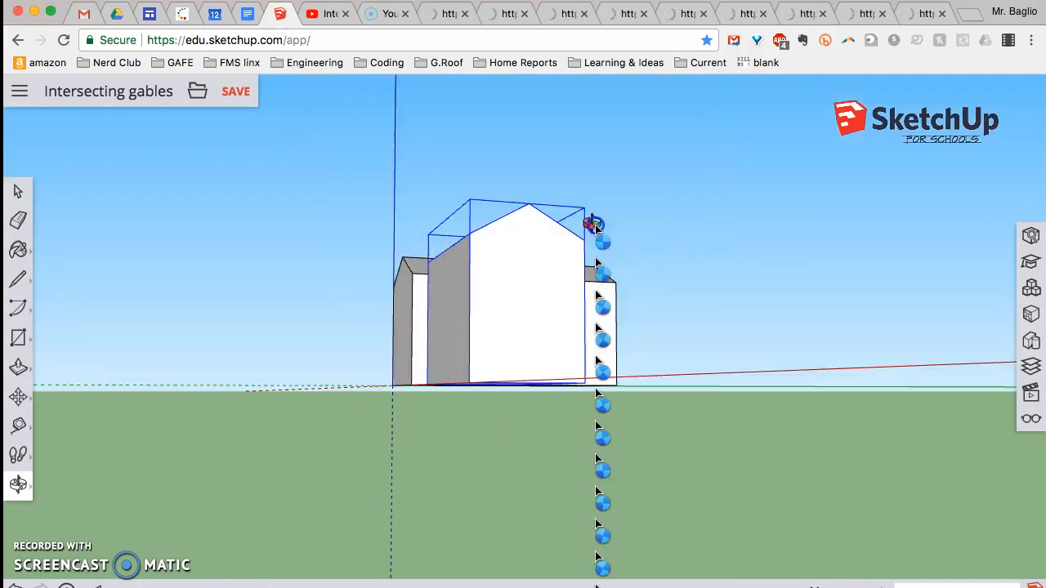
Save the Intersecting gables model.
click(239, 97)
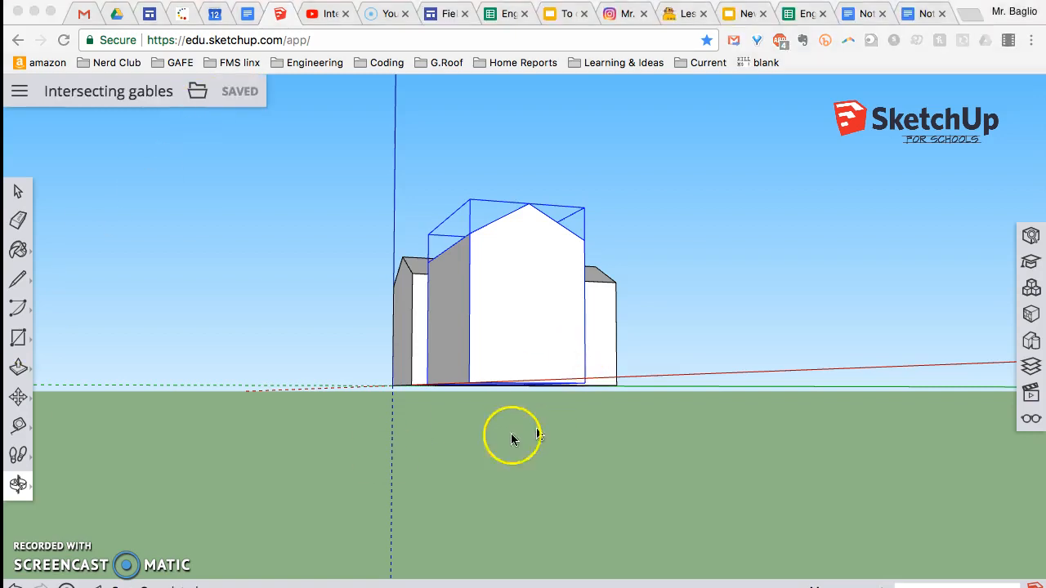
Move the second house by its near bottom edge's midpoint onto the midpoint of the first house's long bottom edge, working from underneath.
click(18, 484)
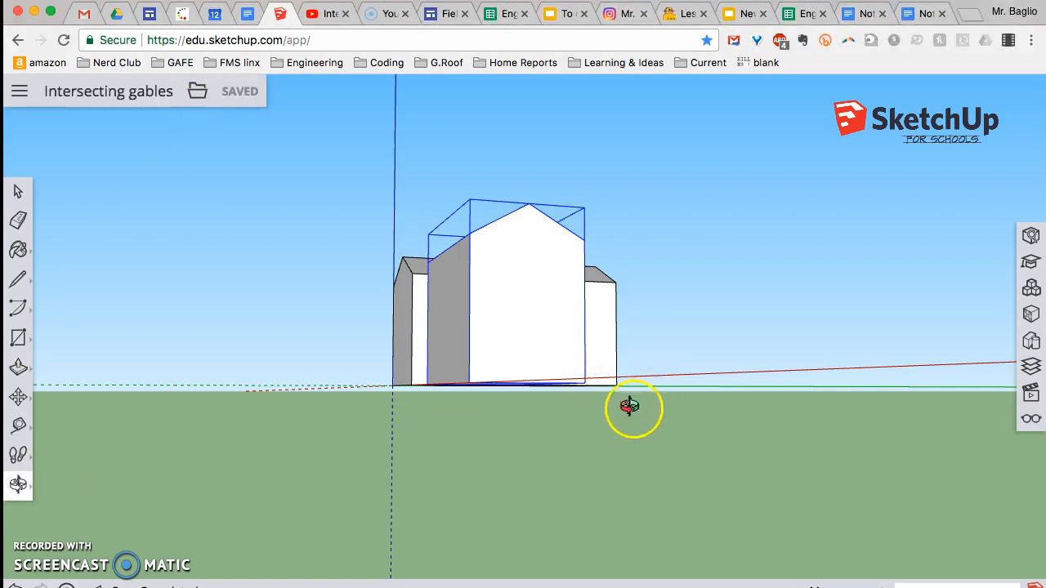
drag(553, 428, 524, 173)
drag(655, 212, 673, 194)
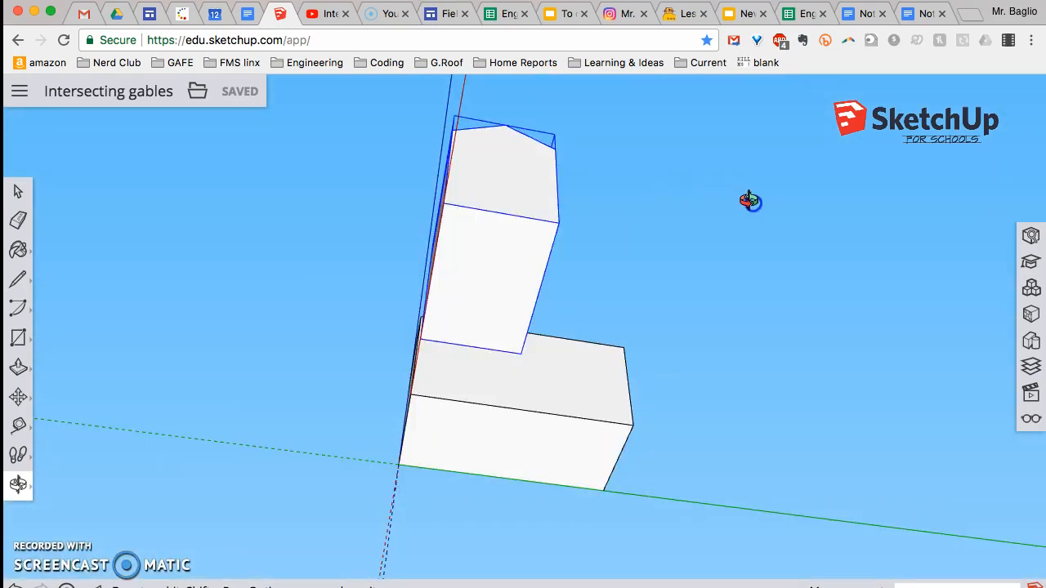
drag(749, 201, 740, 205)
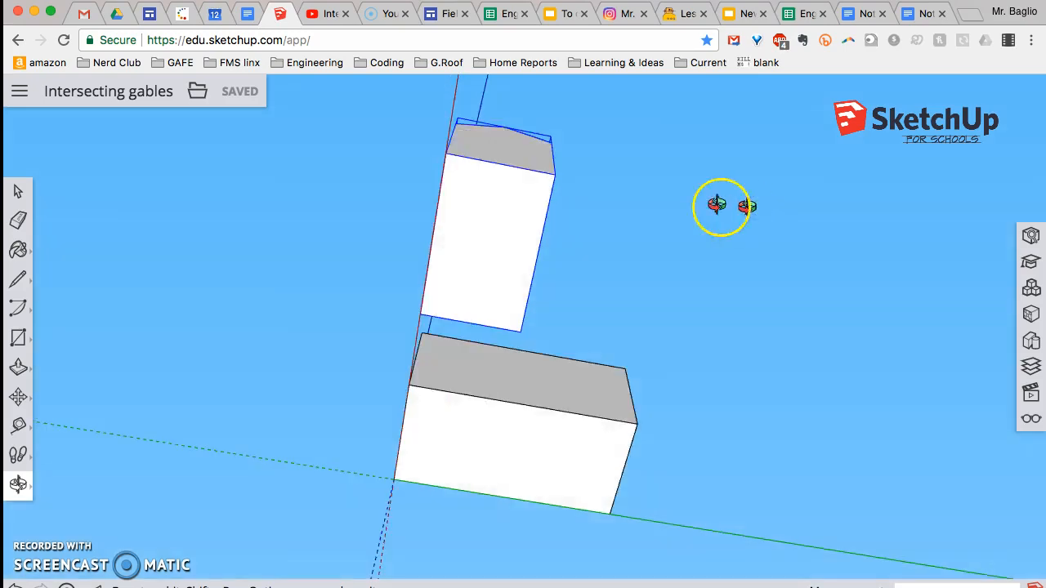
drag(24, 241, 65, 235)
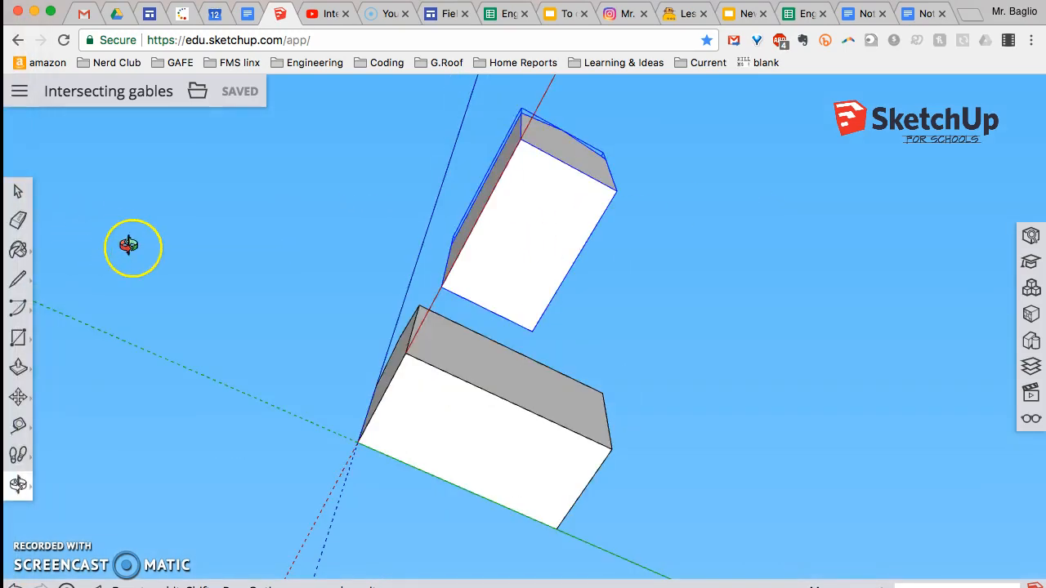
click(20, 398)
click(59, 365)
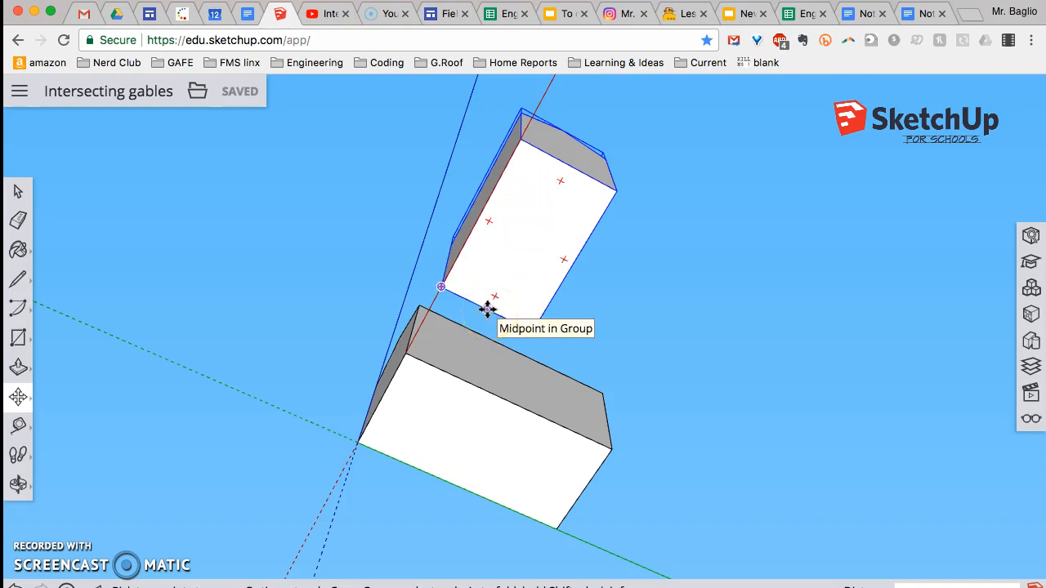
drag(488, 309, 502, 398)
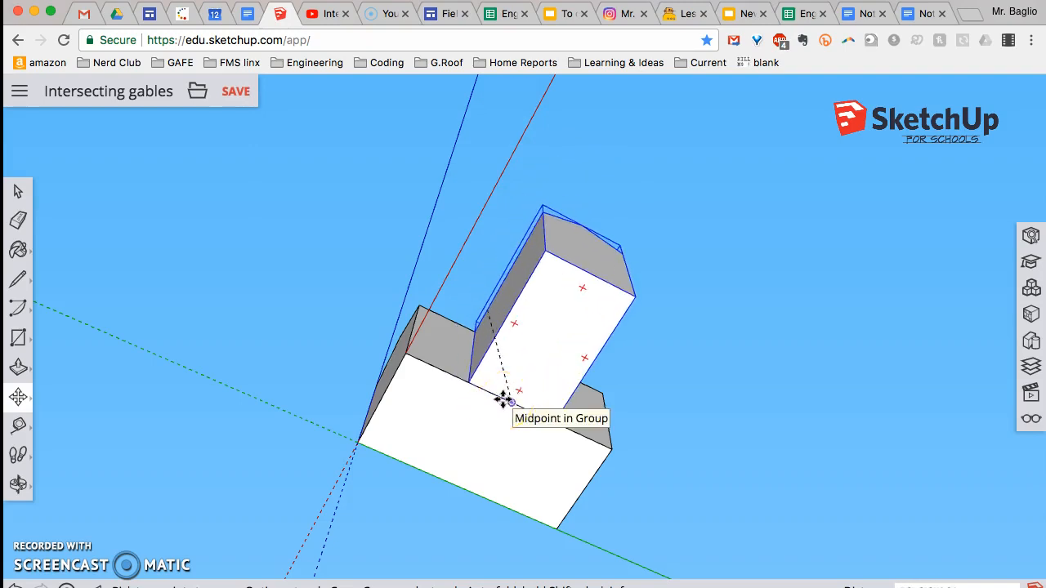
click(504, 400)
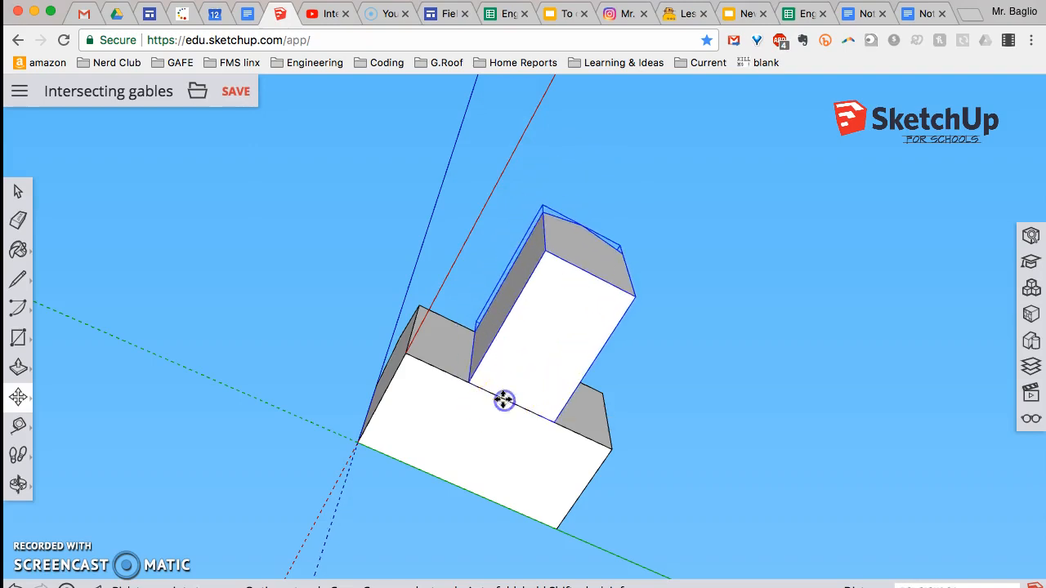
Move the second house along the red axis into the first house so that the two groups overlap.
click(546, 344)
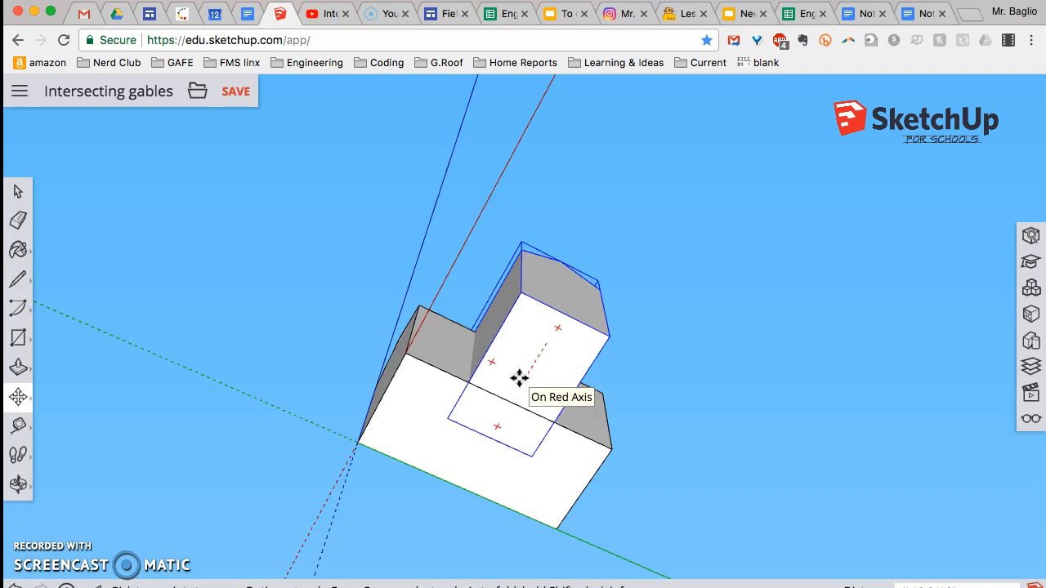
click(521, 380)
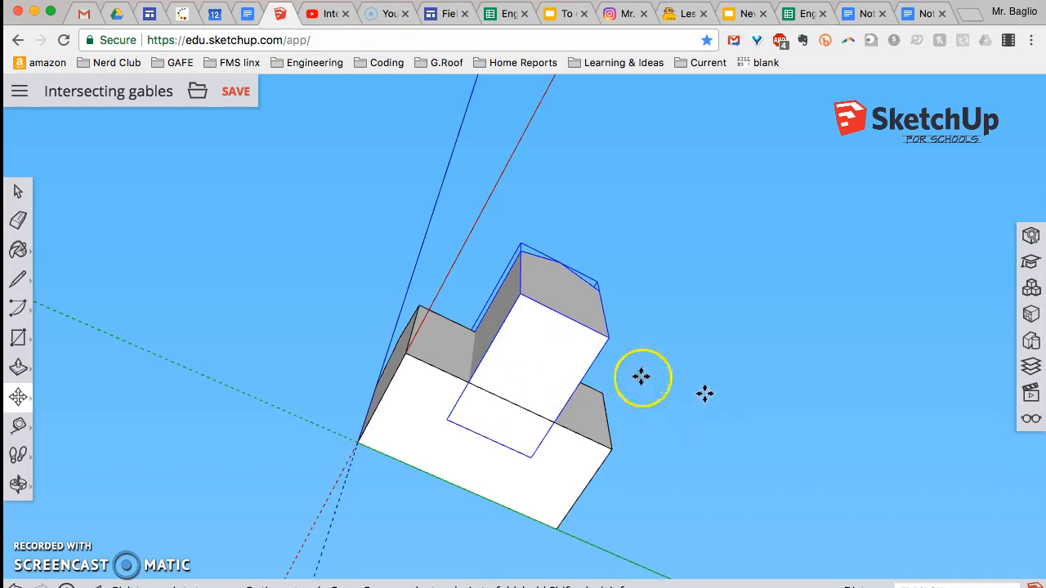
Merge the two overlapping gabled house groups into one solid with Outer Shell, viewing them from above.
click(20, 483)
click(67, 431)
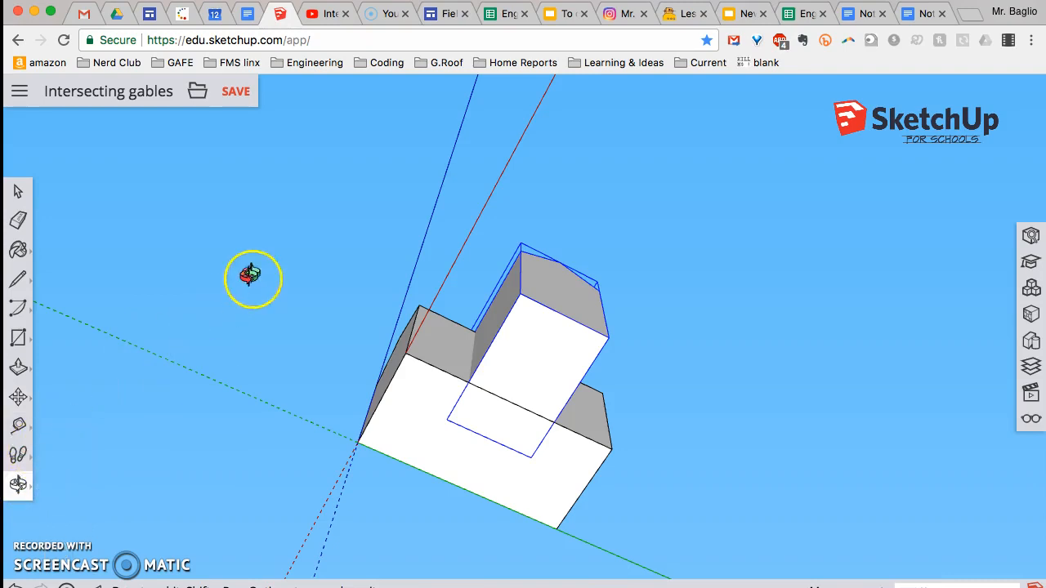
drag(292, 234, 432, 535)
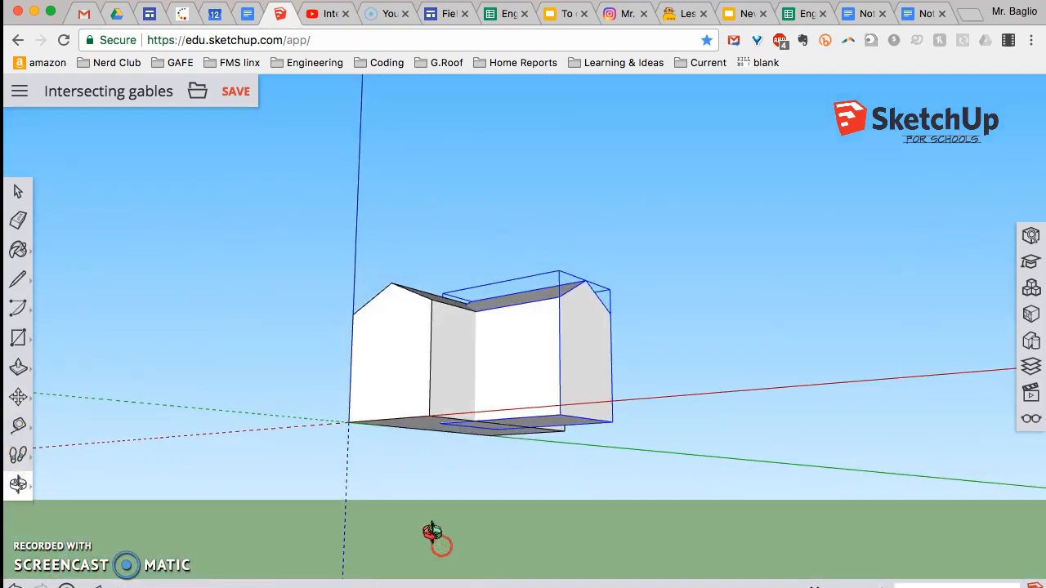
drag(446, 201, 369, 390)
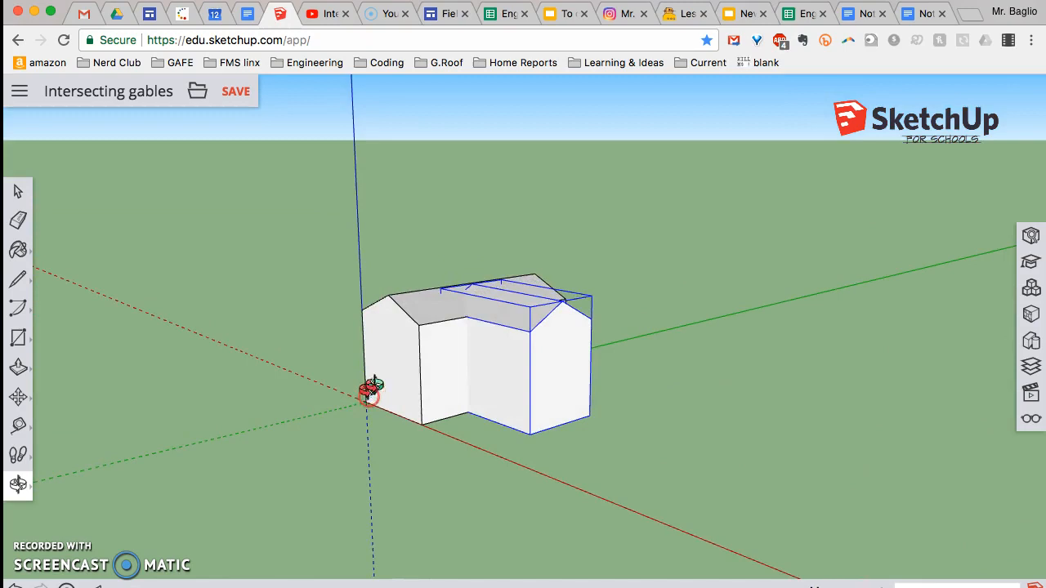
drag(449, 217, 390, 362)
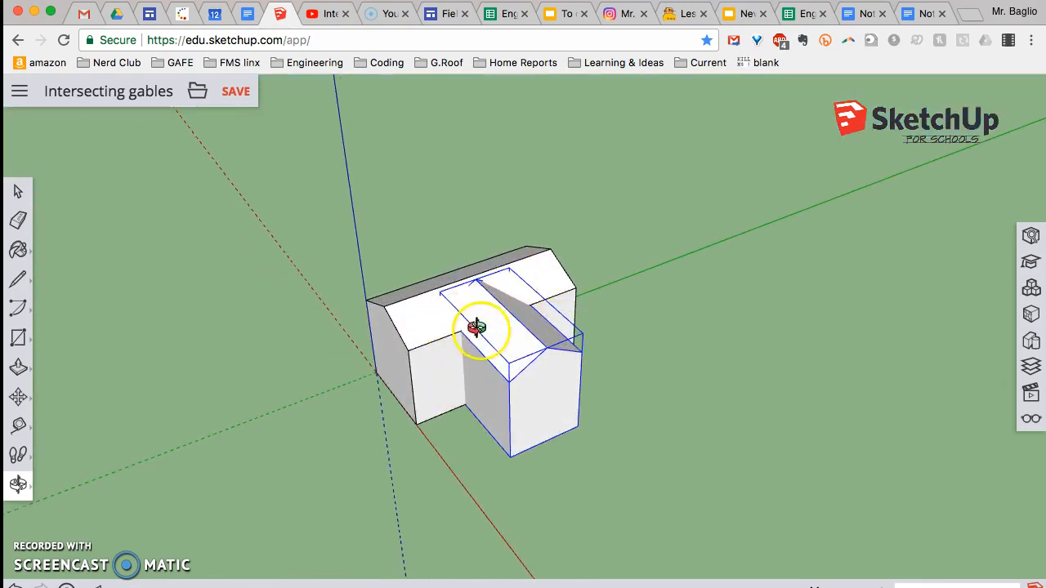
scroll(479, 327, down, 3)
scroll(482, 327, up, 6)
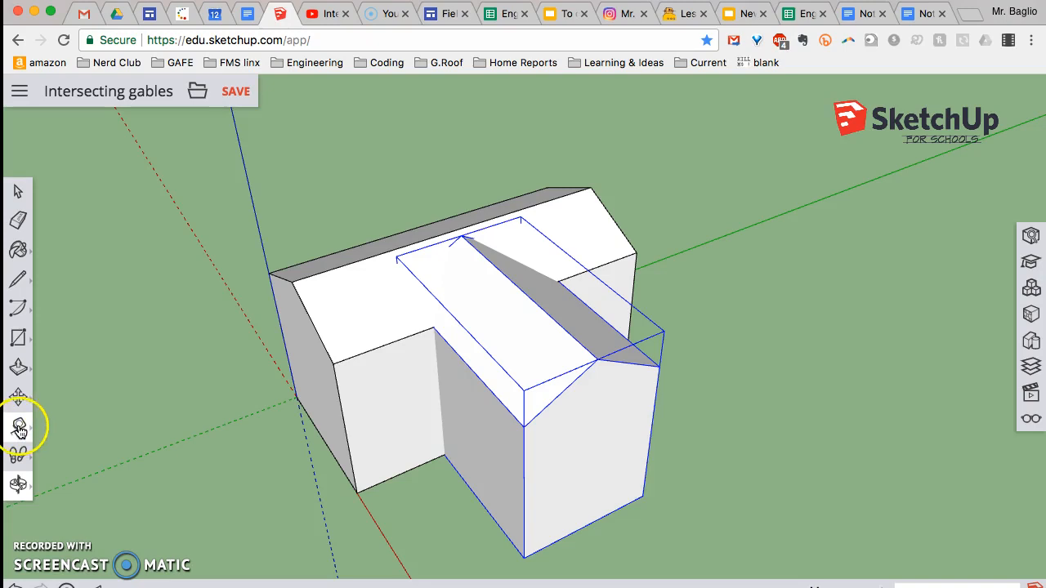
click(20, 426)
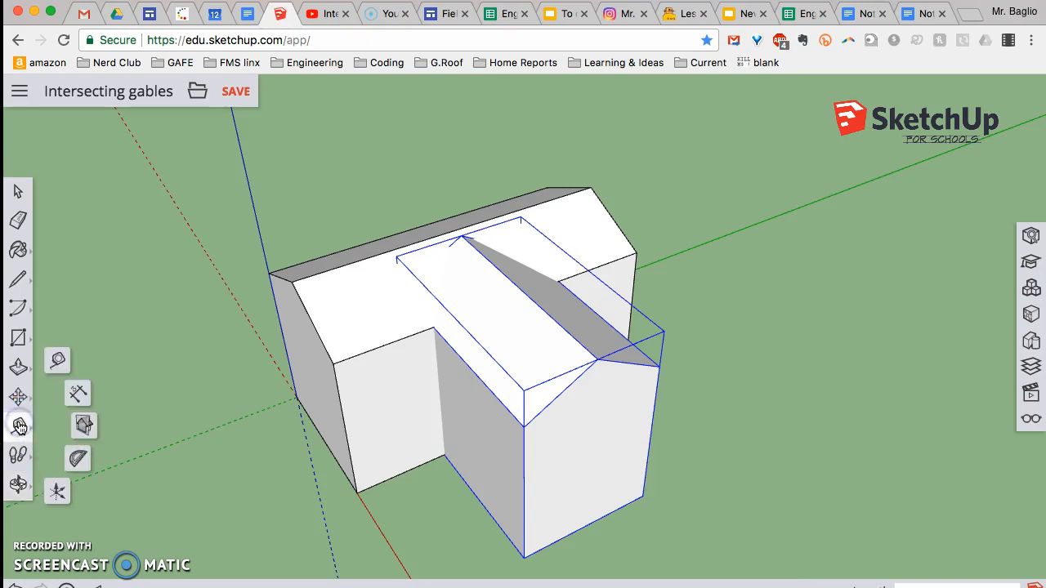
click(18, 453)
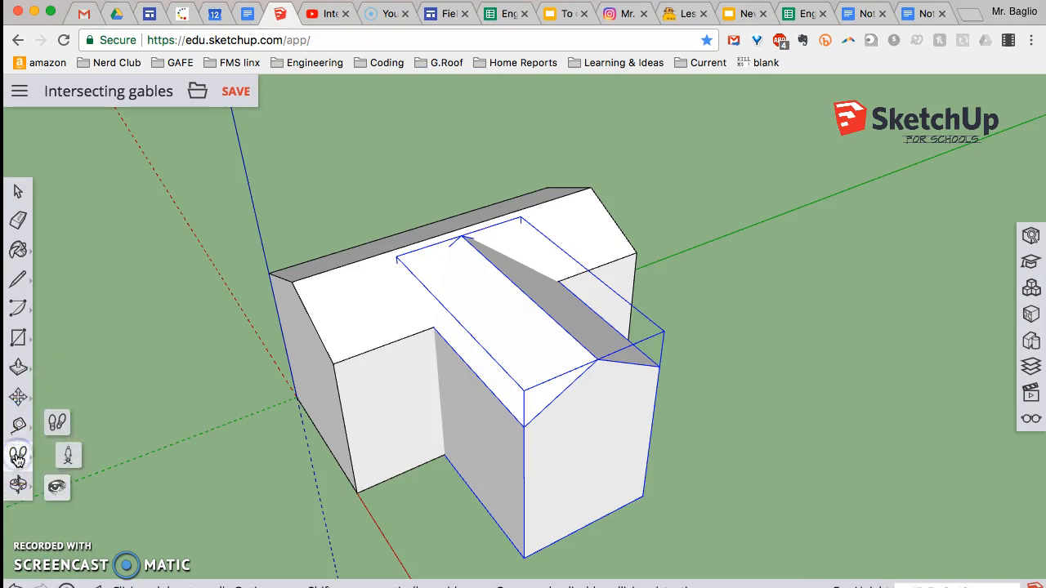
click(16, 369)
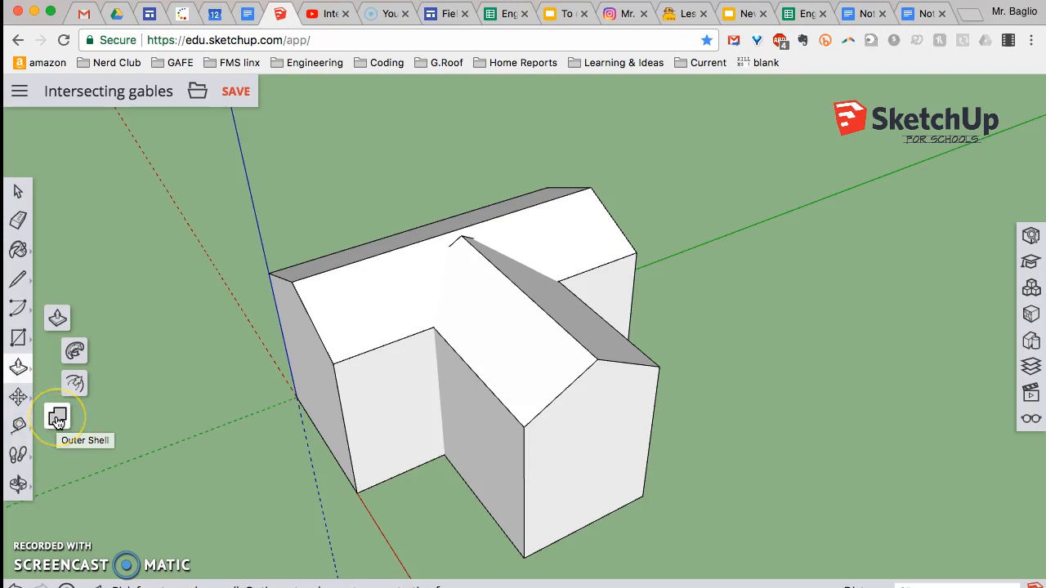
click(58, 419)
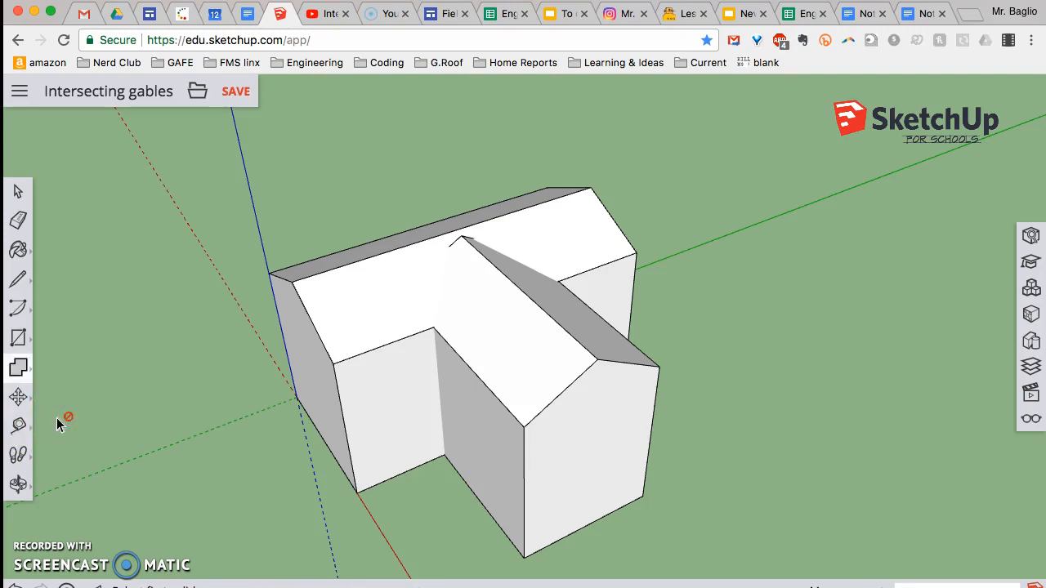
click(452, 276)
click(418, 279)
click(364, 279)
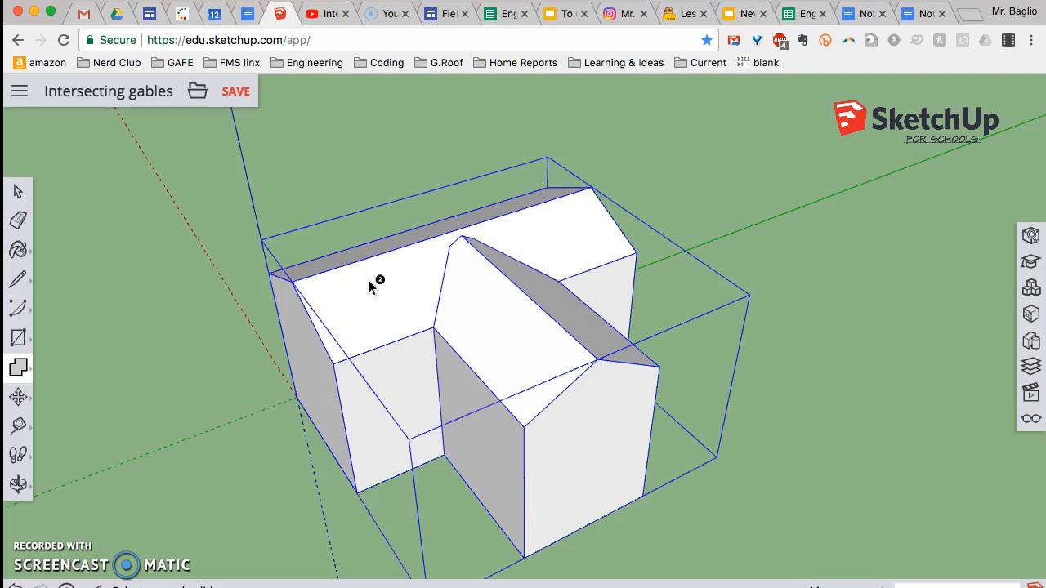
Open the merged house group for editing and bring up the options for the projecting wing's roof face.
click(364, 310)
right_click(400, 310)
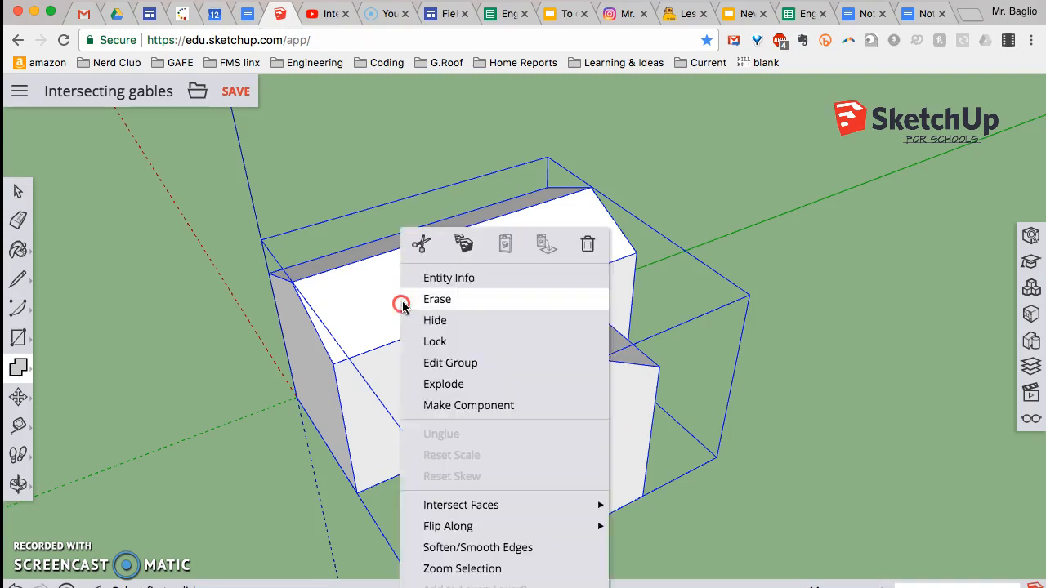
click(417, 366)
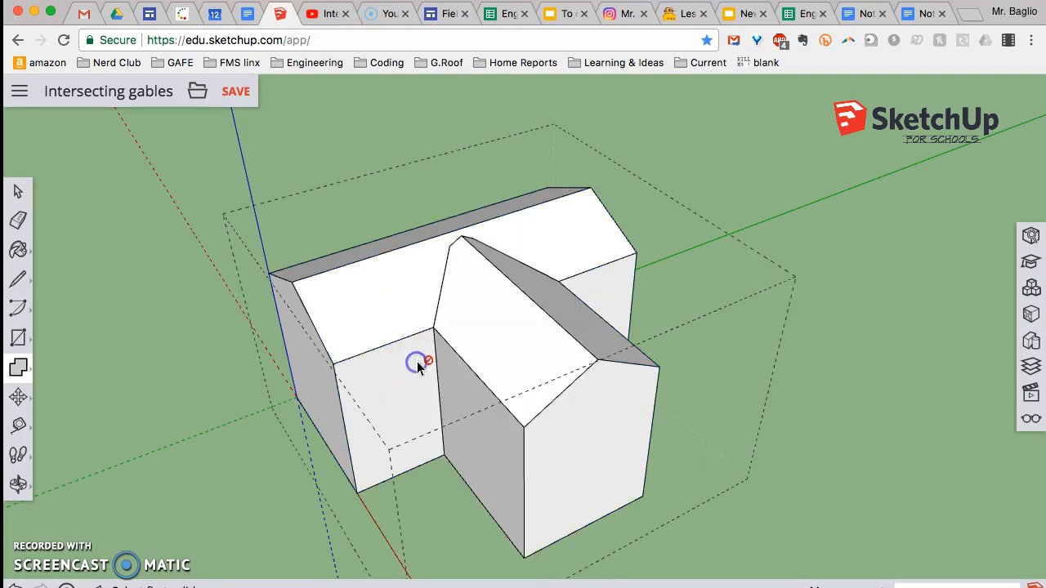
right_click(503, 305)
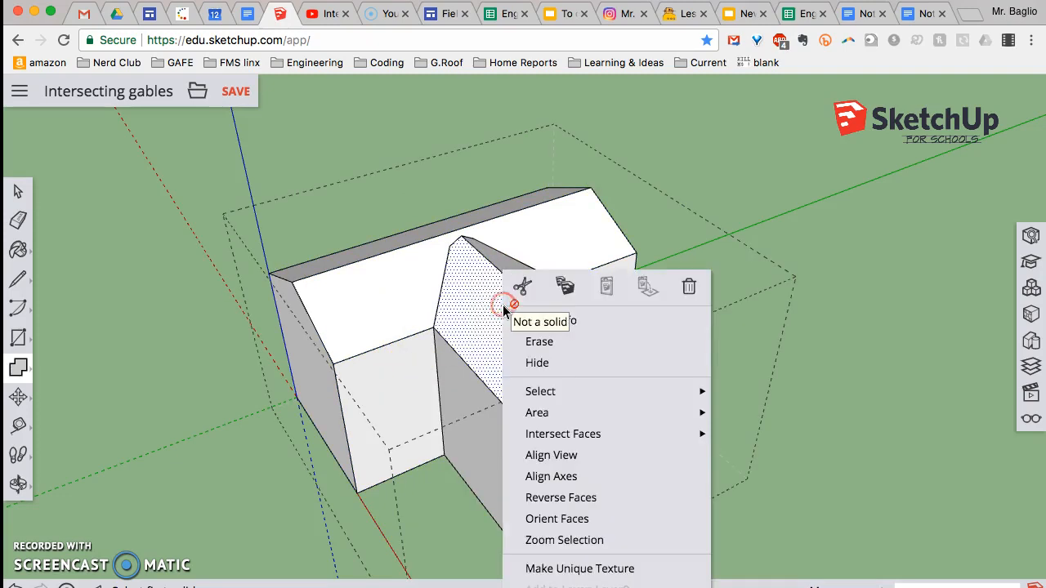
click(902, 346)
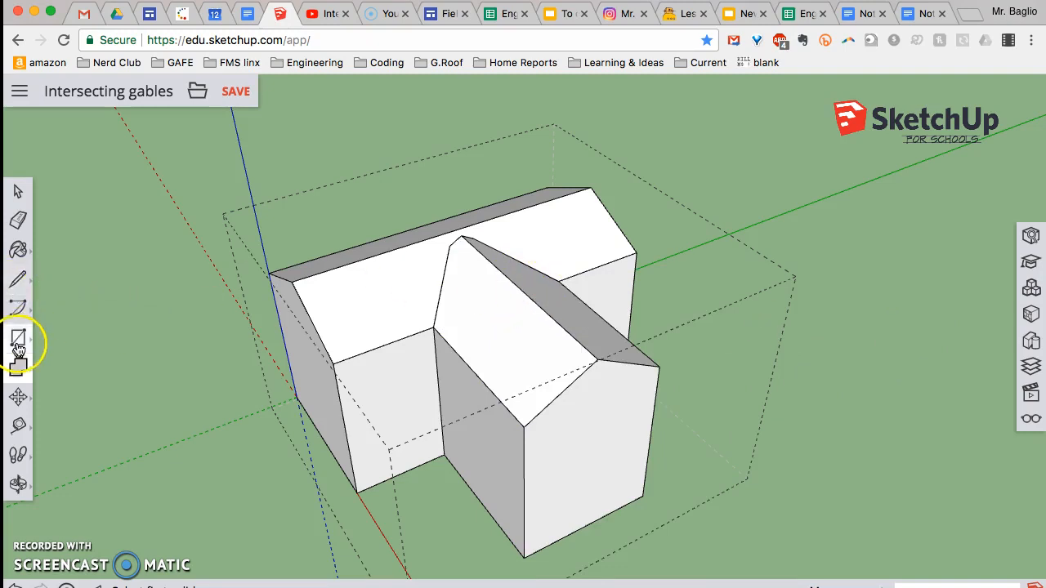
Try moving the projecting wing's roof ridge inside the merged group, then cancel the move and leave the group.
mouse_move(19, 367)
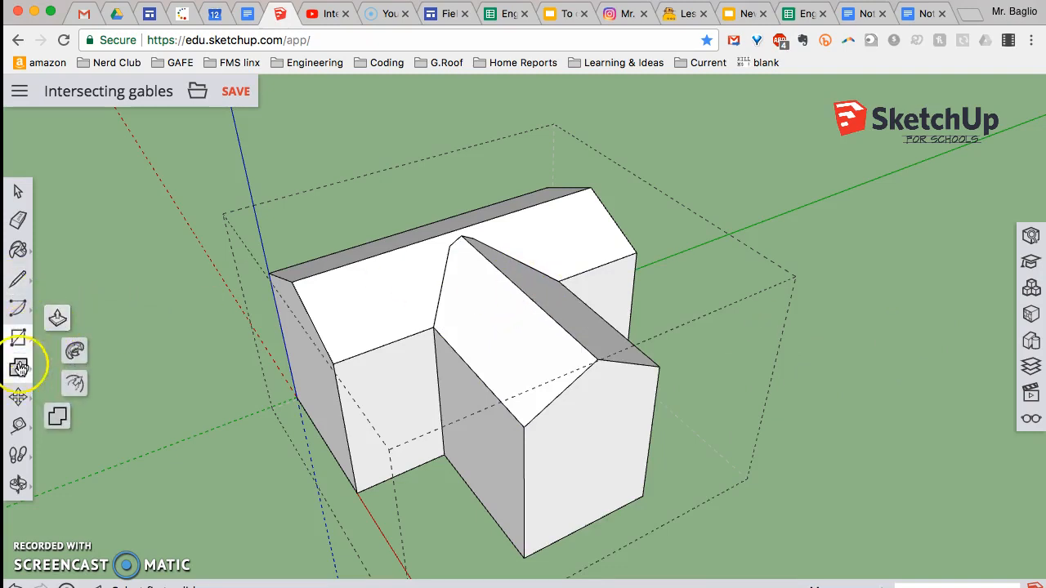
click(18, 396)
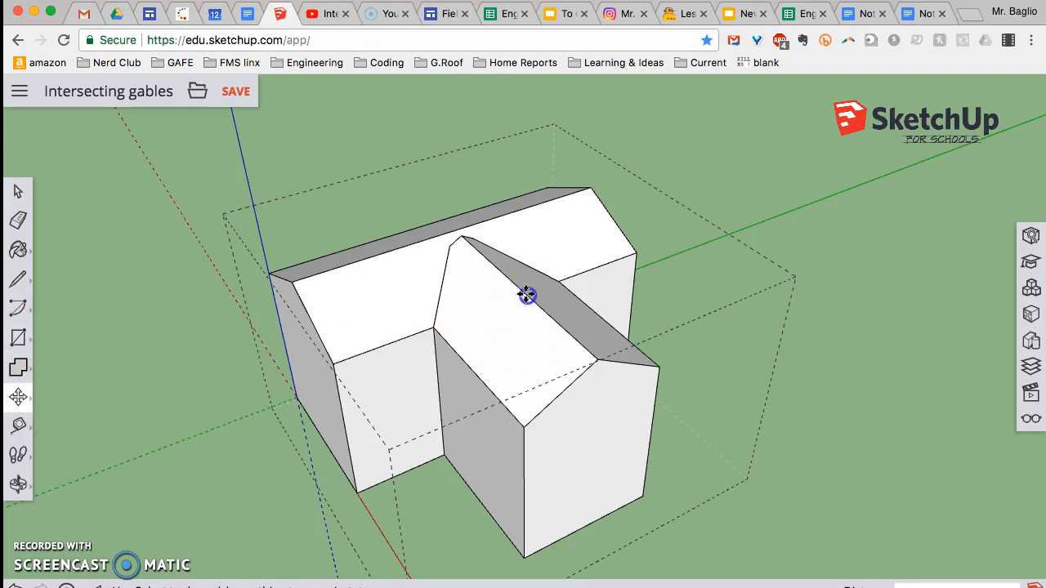
drag(474, 237, 479, 250)
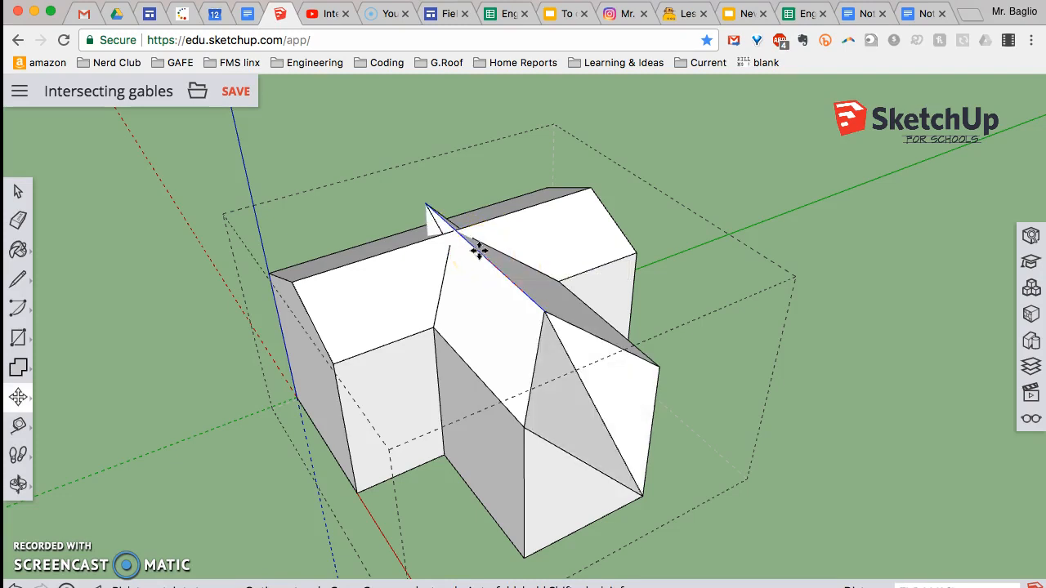
click(486, 267)
drag(486, 266, 518, 303)
key(Escape)
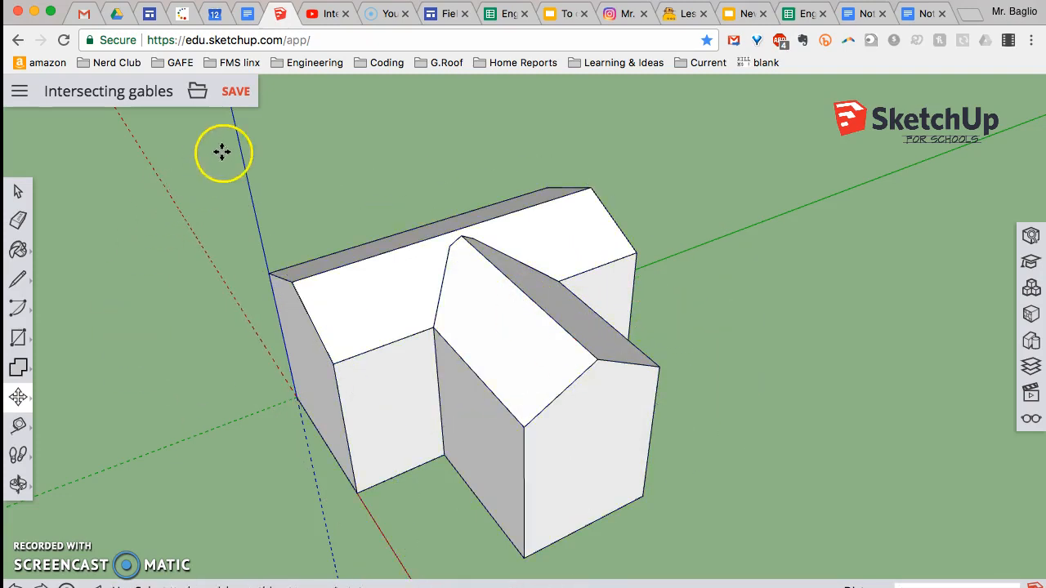
Save the Intersecting gables model with the merged house.
click(237, 92)
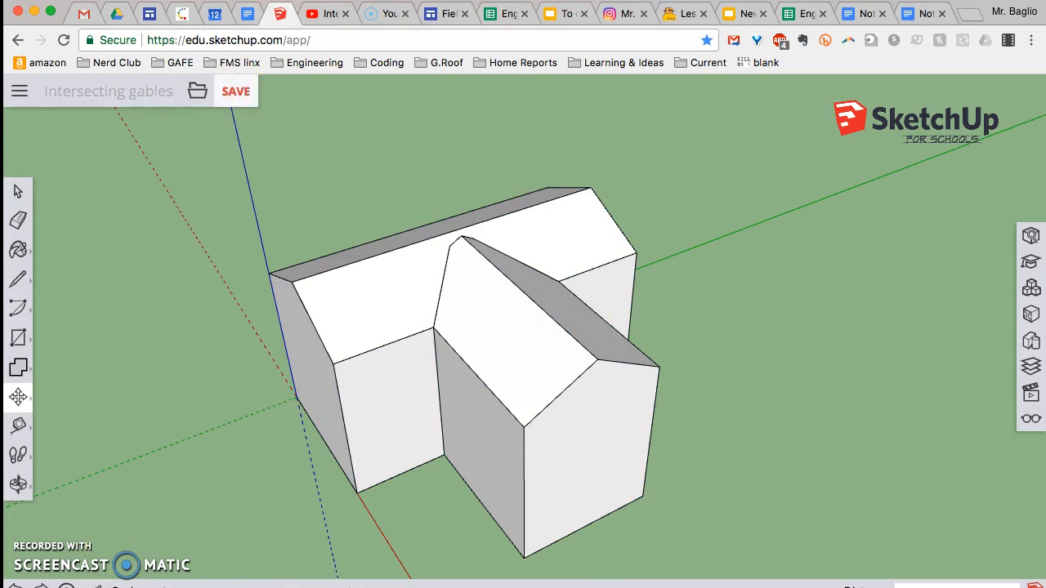